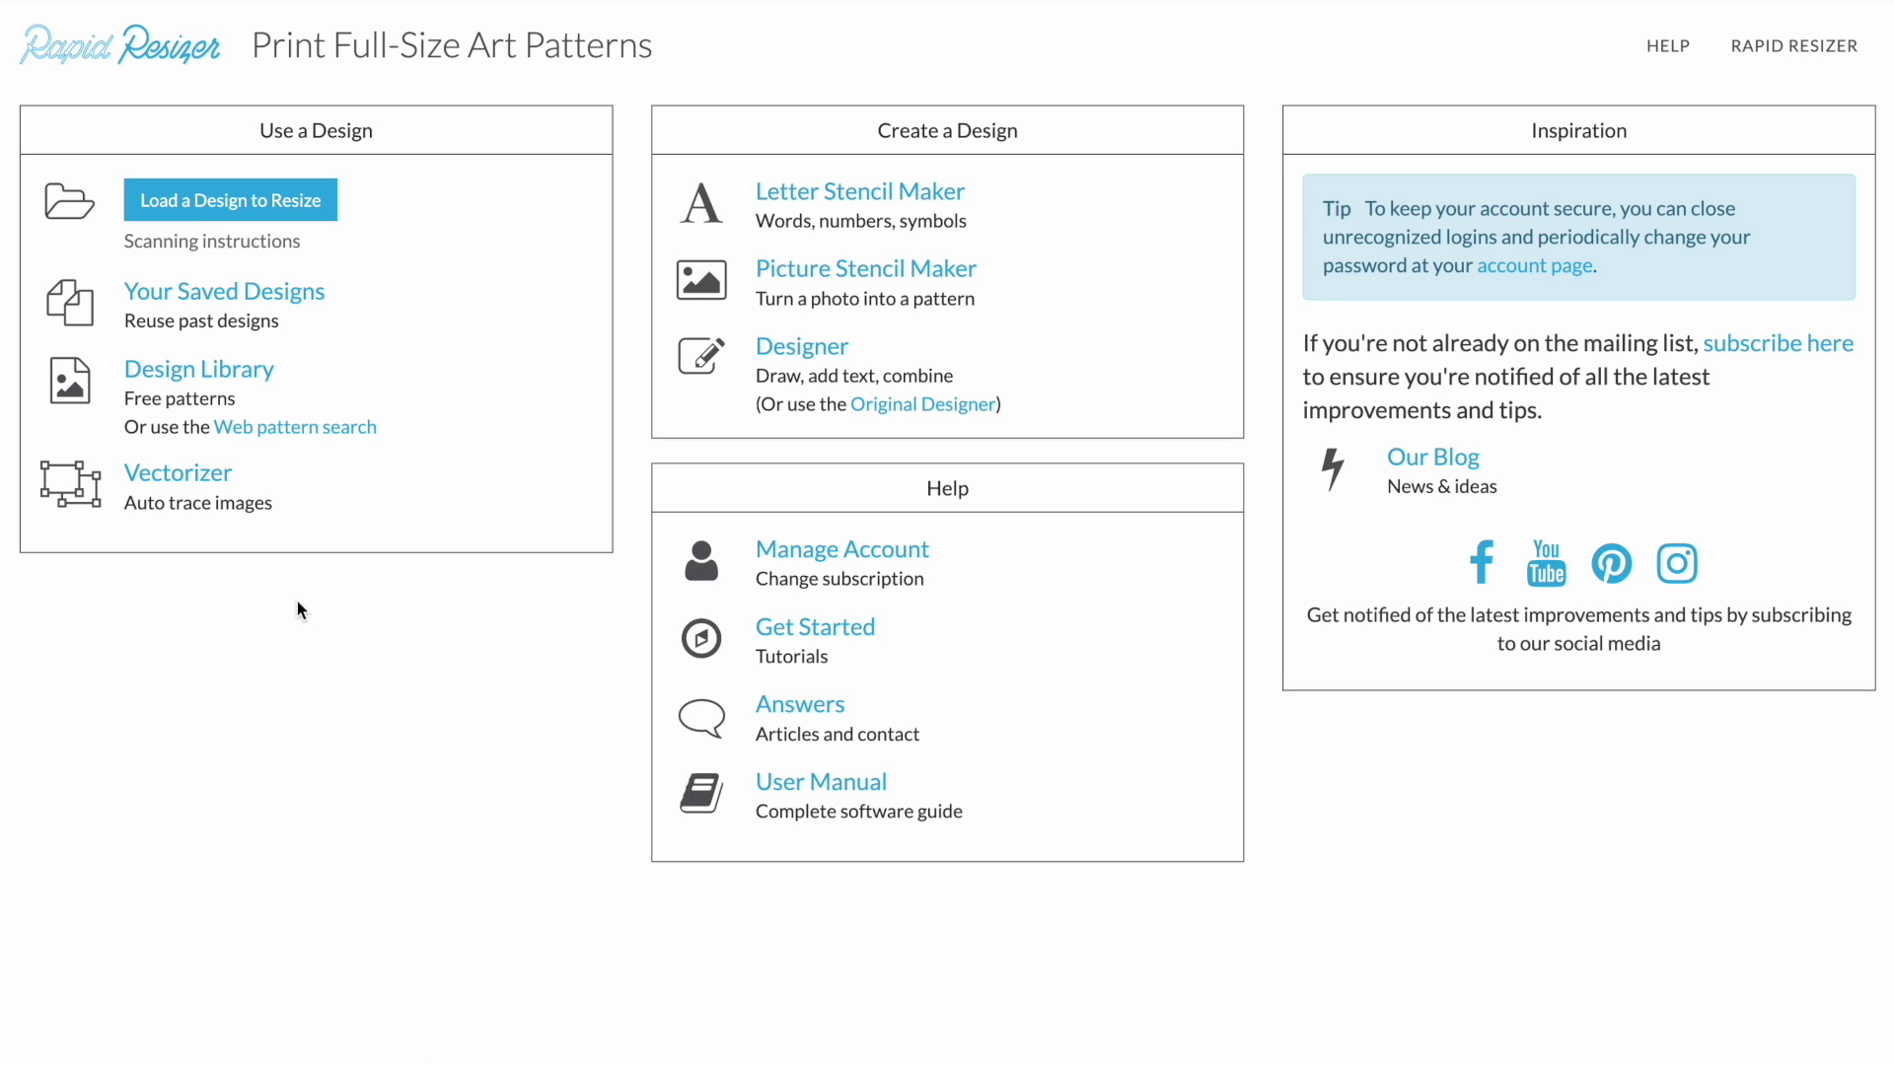
Step: Load Cat 3.png from the Rapid Resizer folder as the design to resize
{"action": "left_click", "coordinate": [235, 207]}
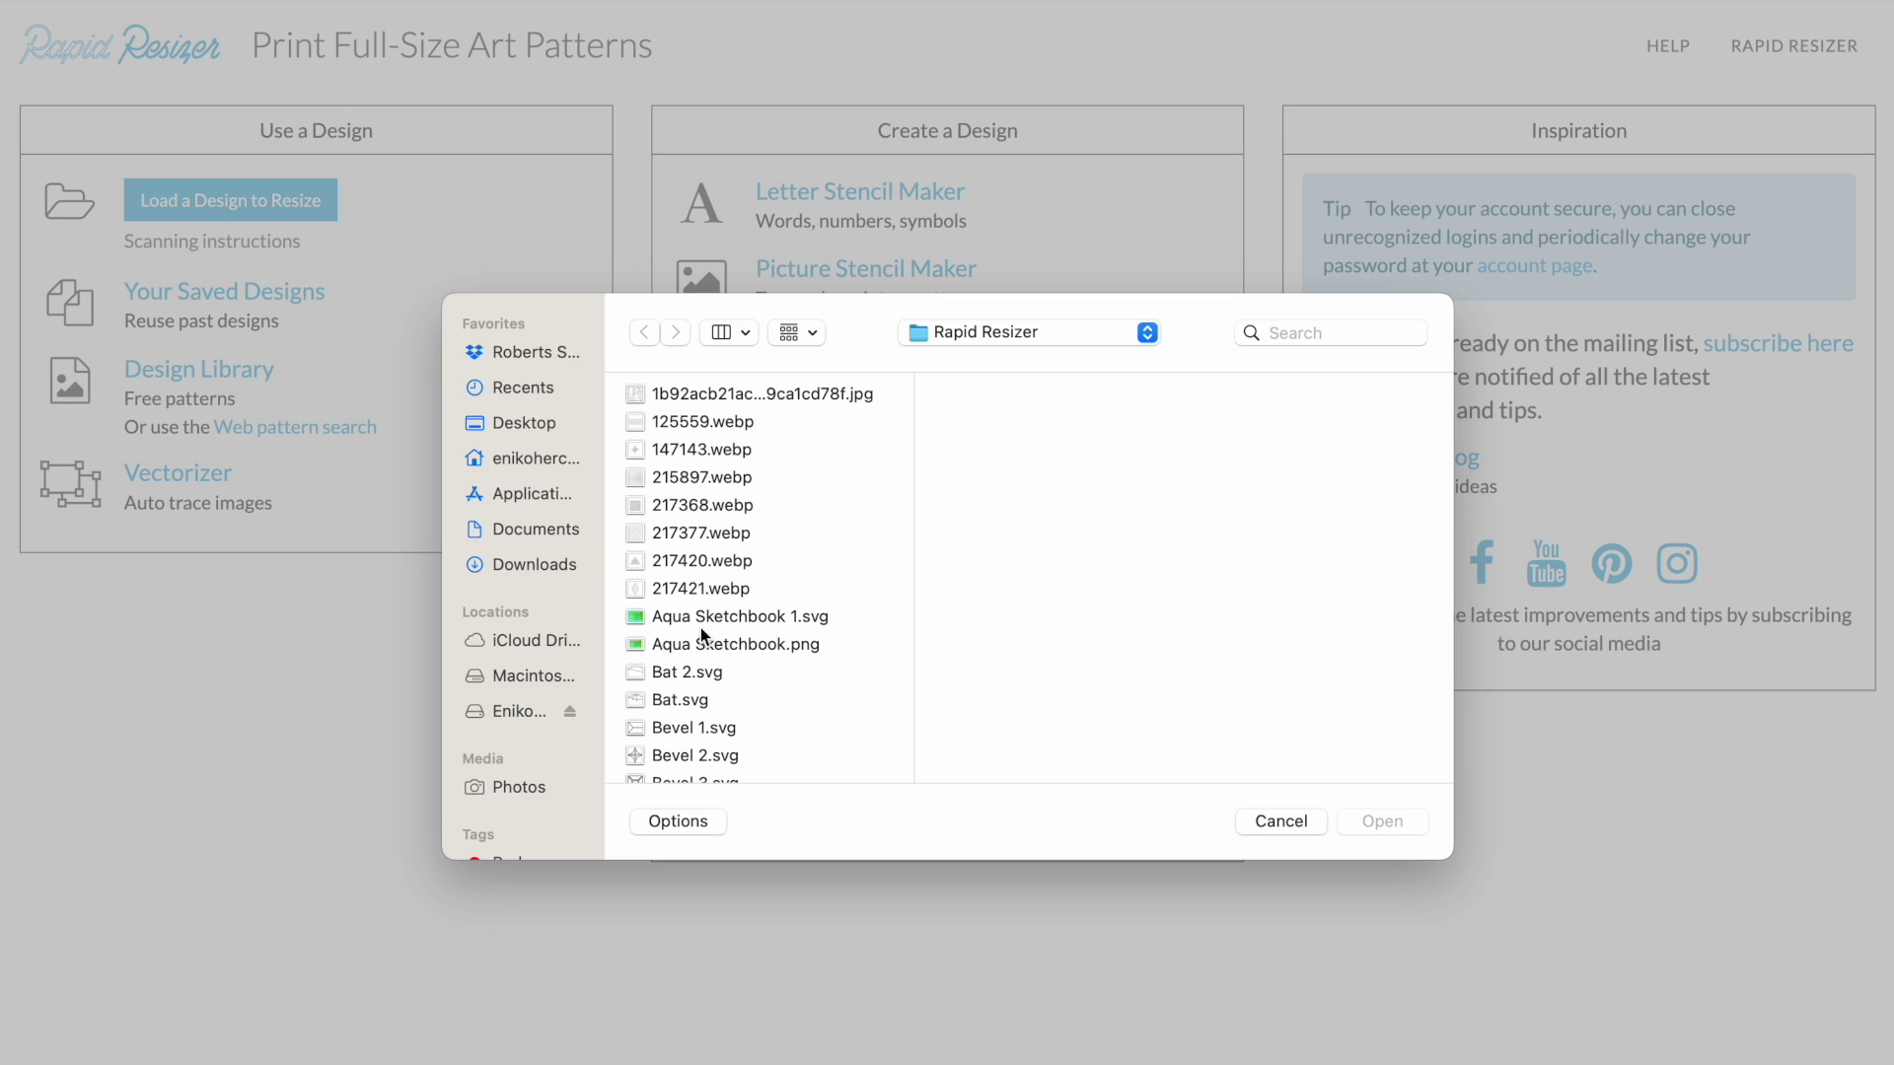
{"action": "scroll", "coordinate": [700, 628], "scroll_direction": "down", "scroll_amount": 10}
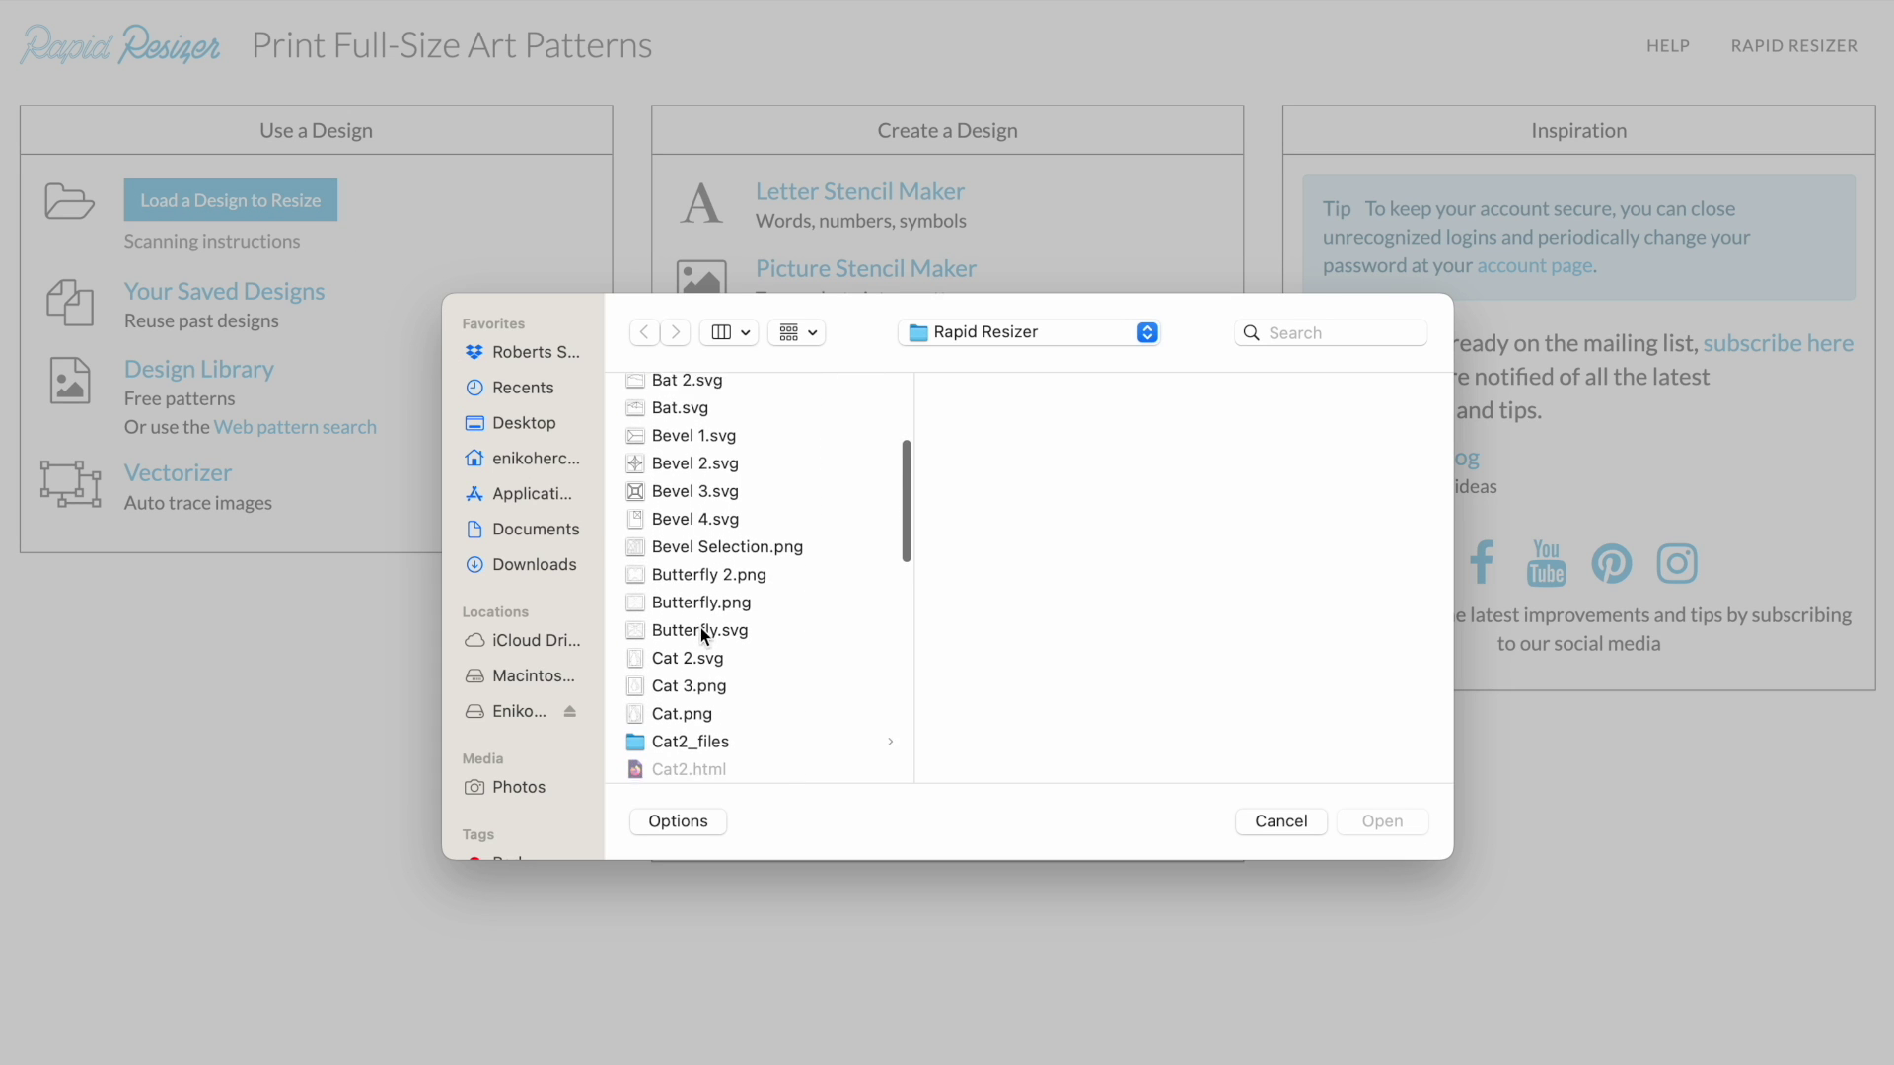
{"action": "left_click", "coordinate": [703, 674]}
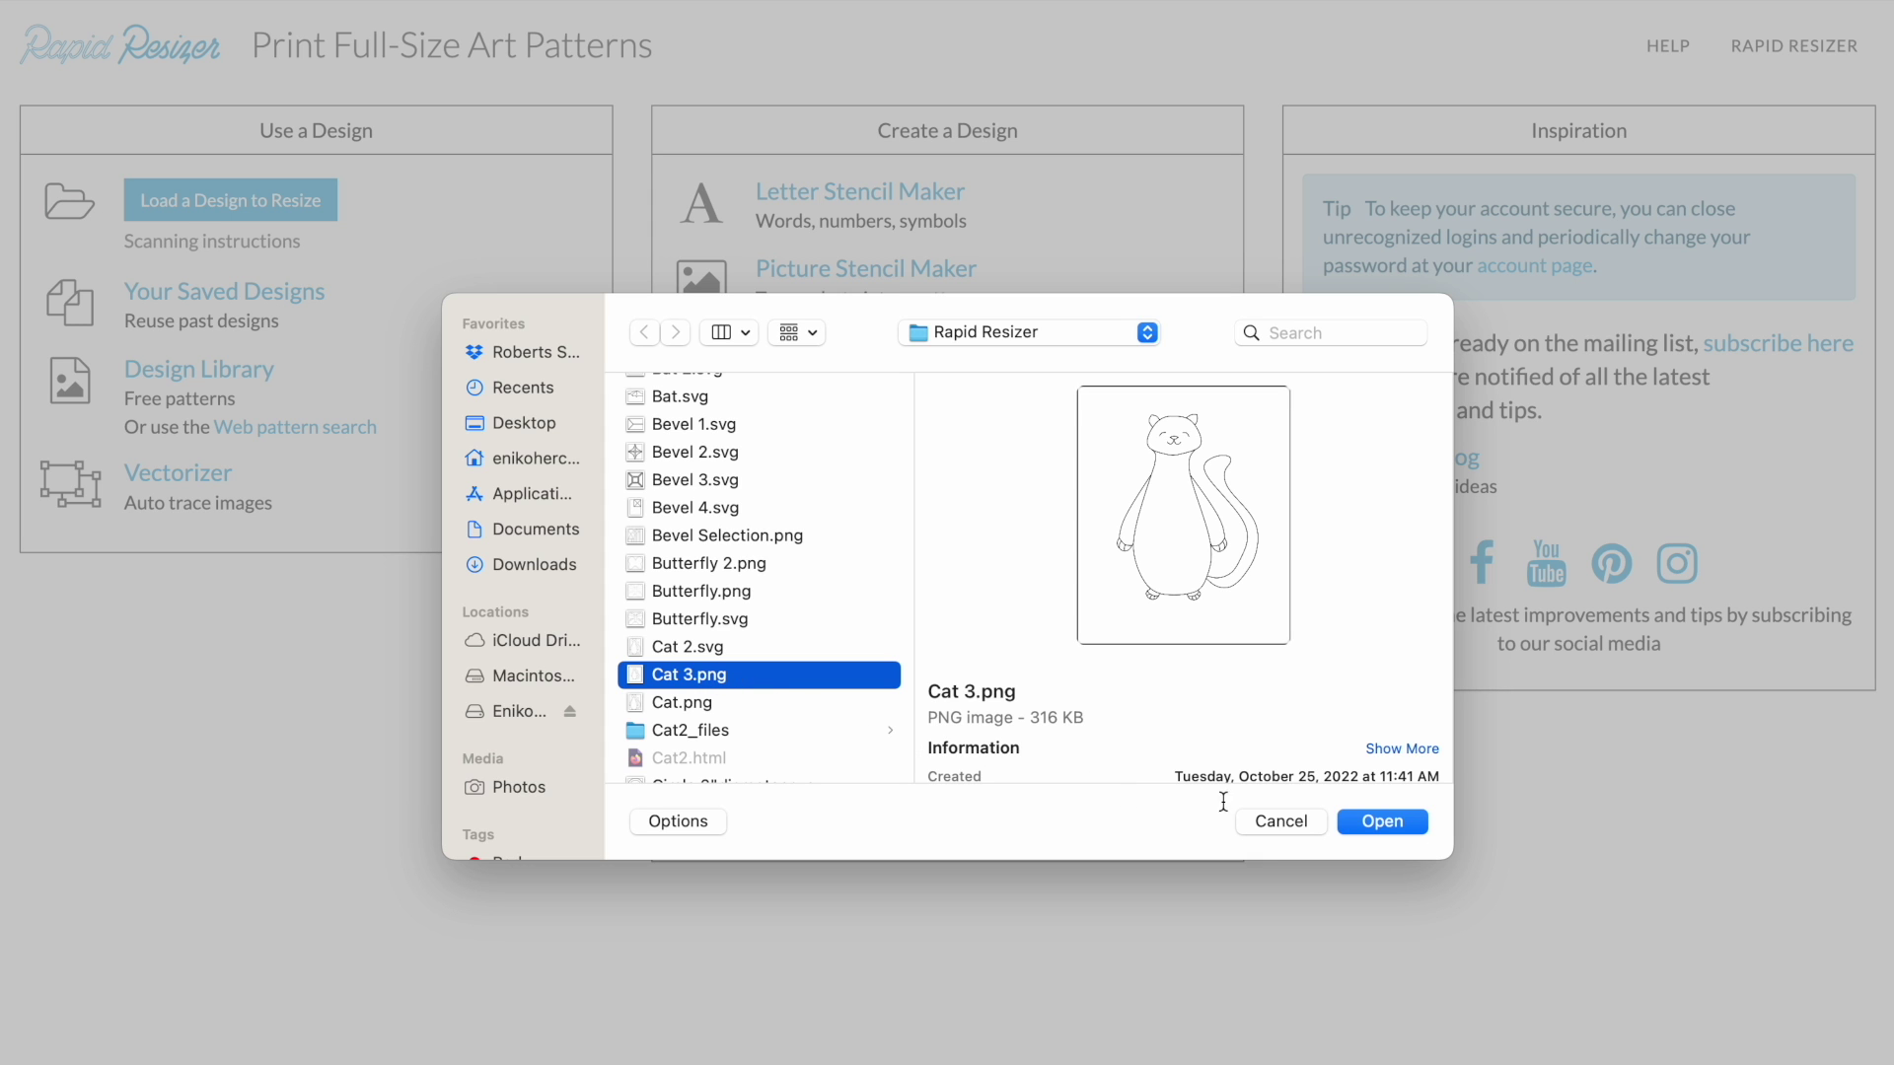
{"action": "left_click", "coordinate": [1368, 825]}
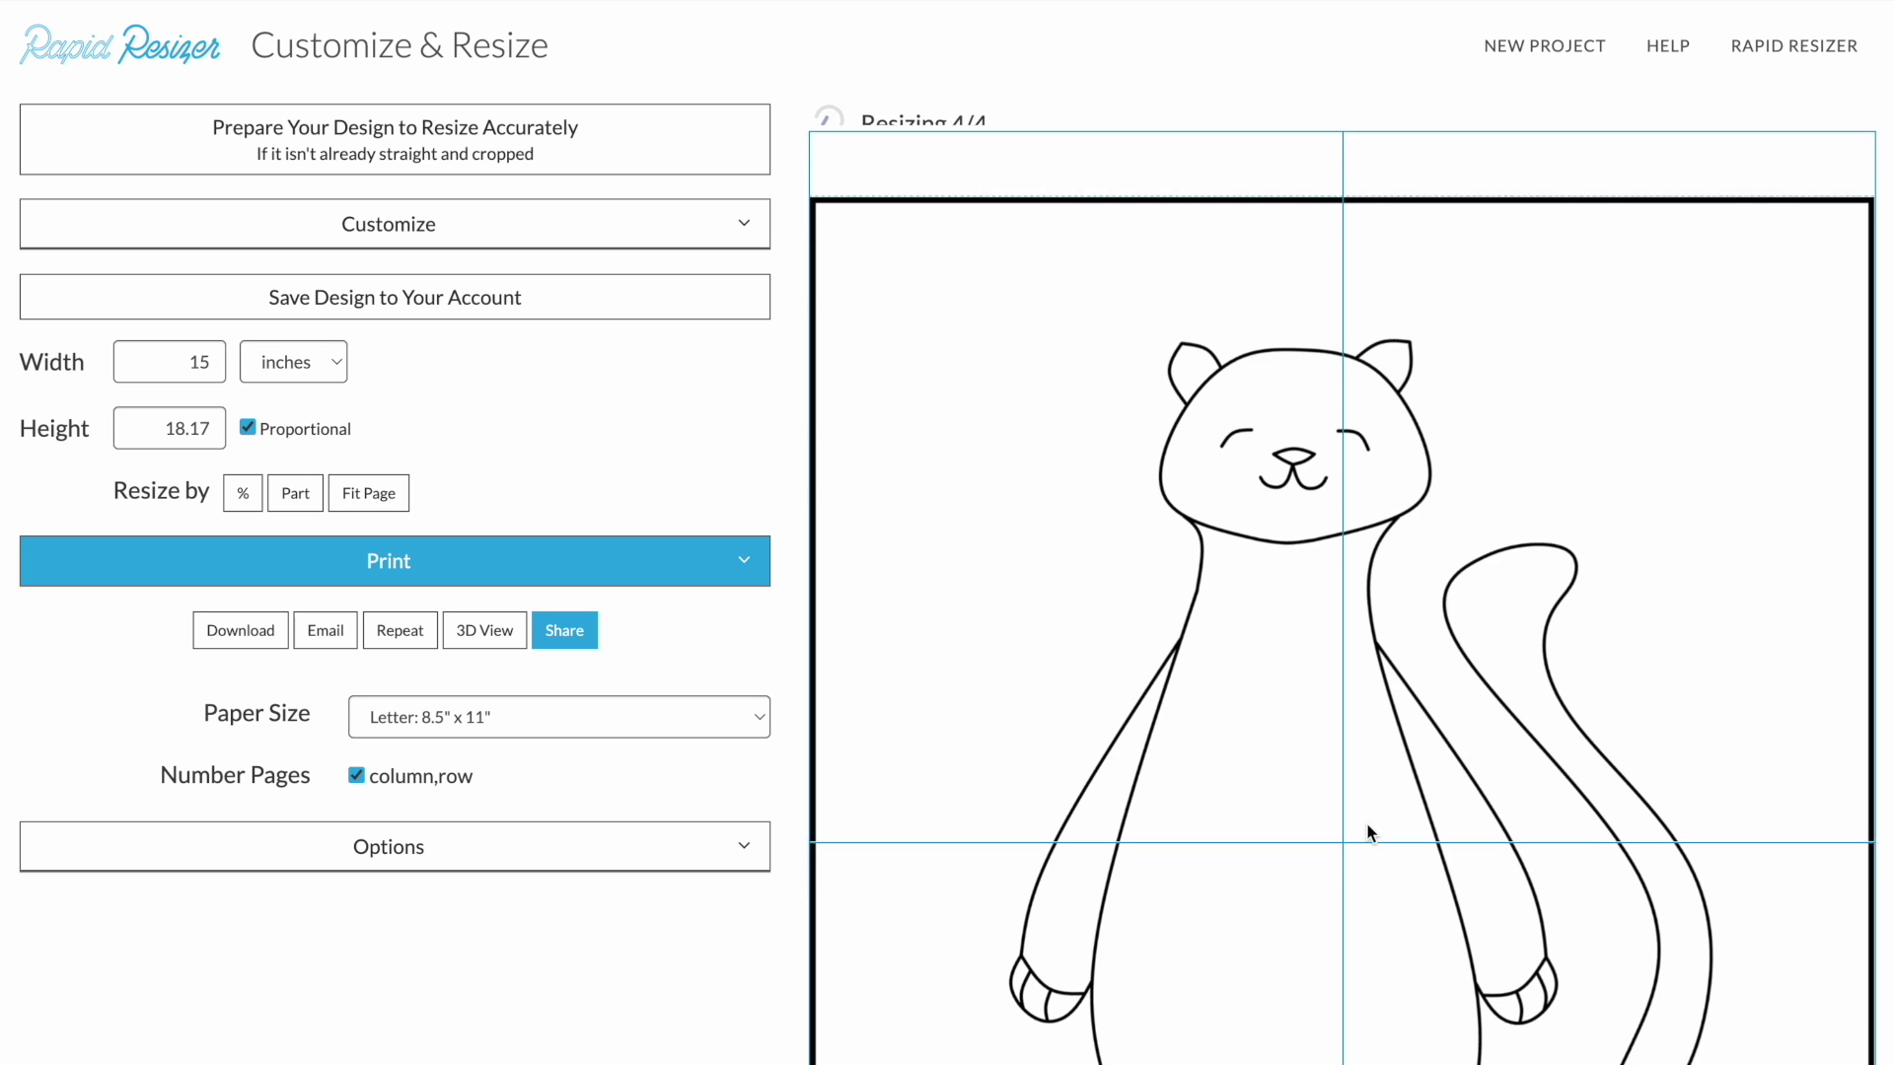
Step: Expand the Customize section to list the rotating, cropping, erasing and other tools
{"action": "mouse_move", "coordinate": [1200, 818]}
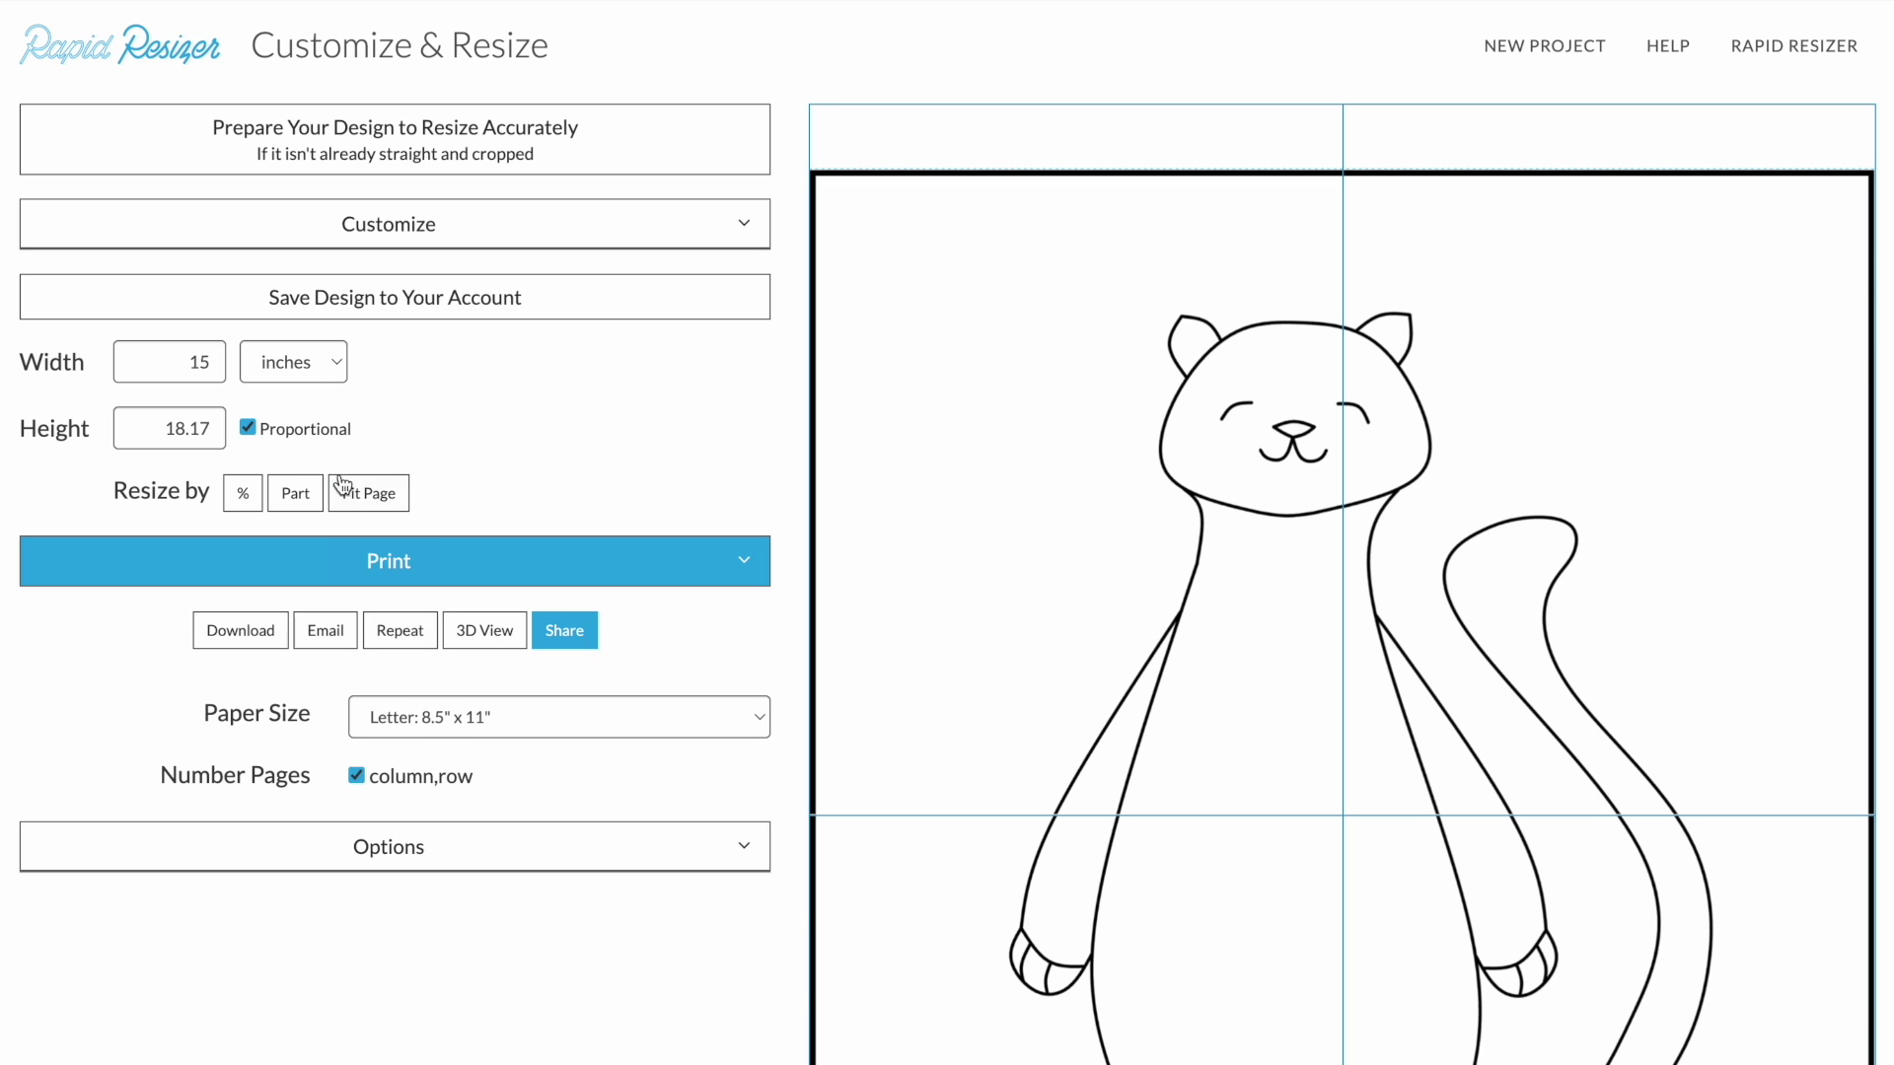
{"action": "left_click", "coordinate": [349, 247]}
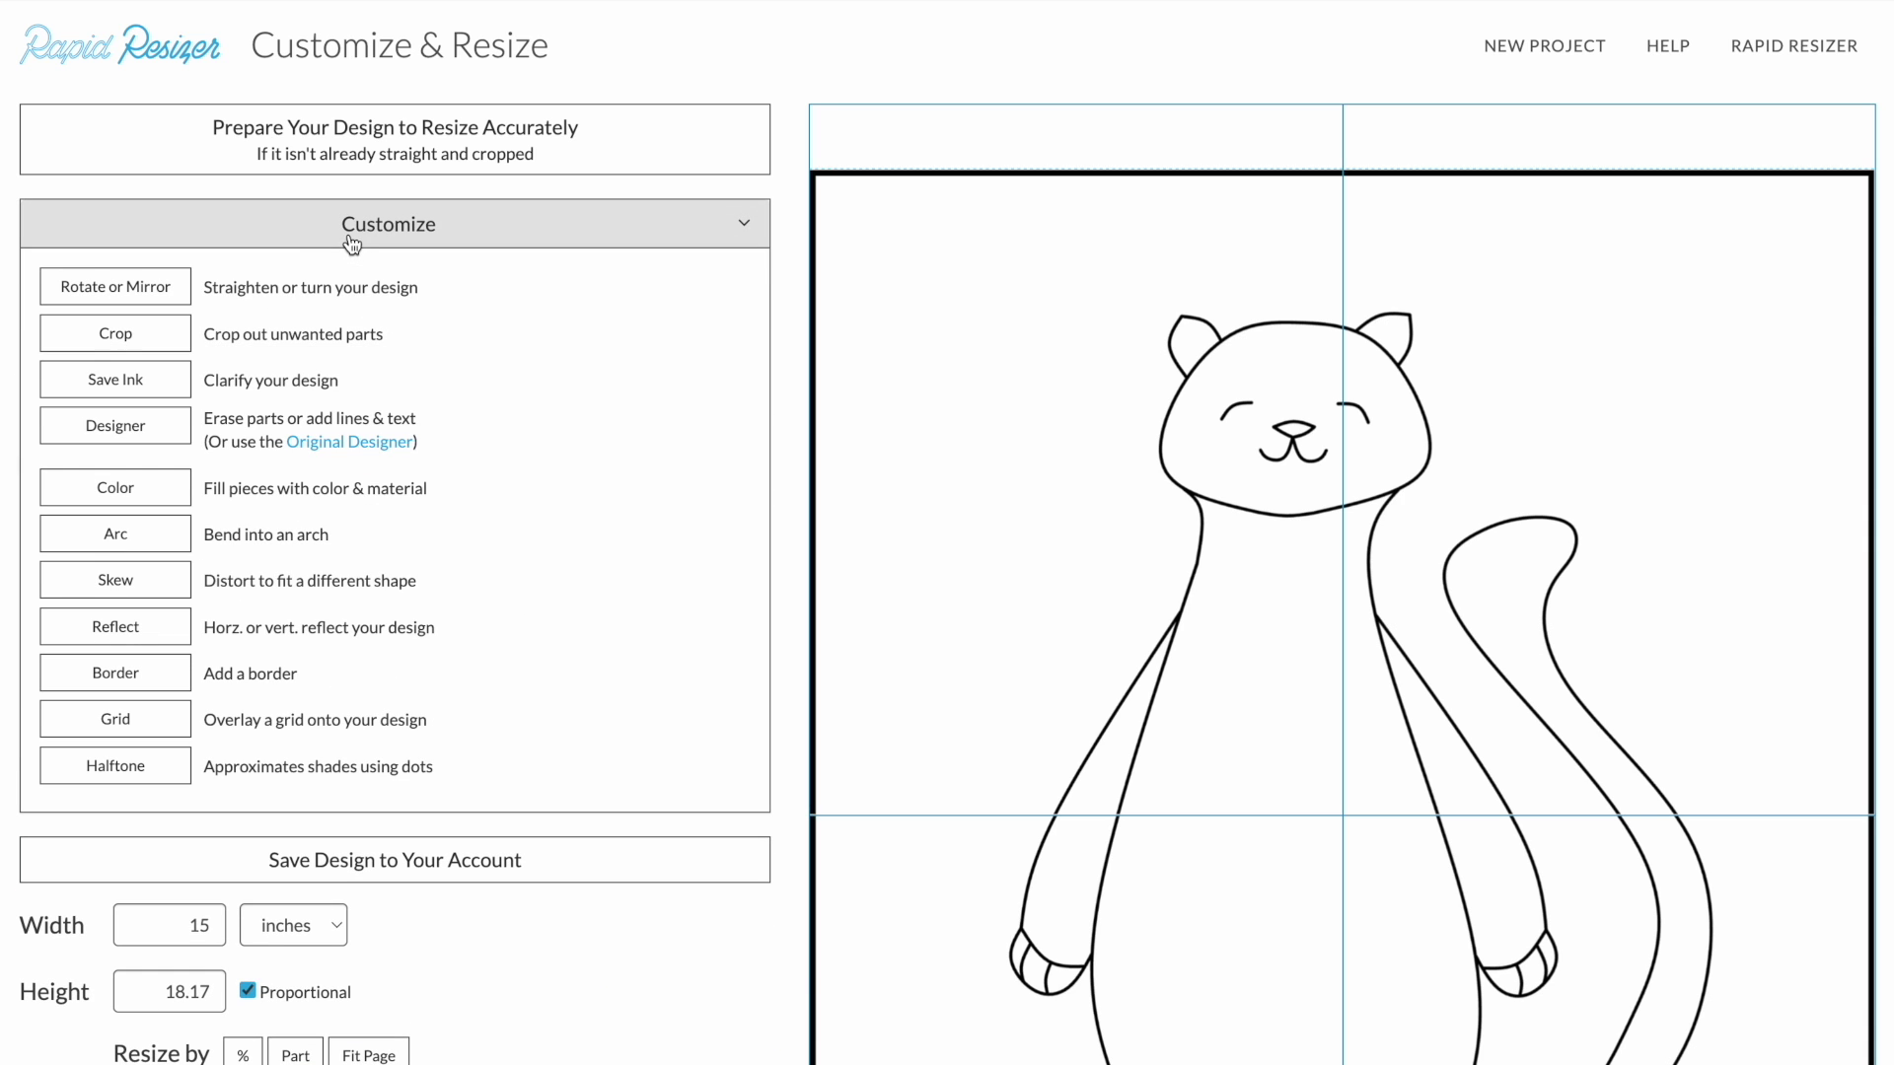
Step: Crop the cat tightly on the left, top, right and bottom edges, then apply it
{"action": "left_click", "coordinate": [148, 345]}
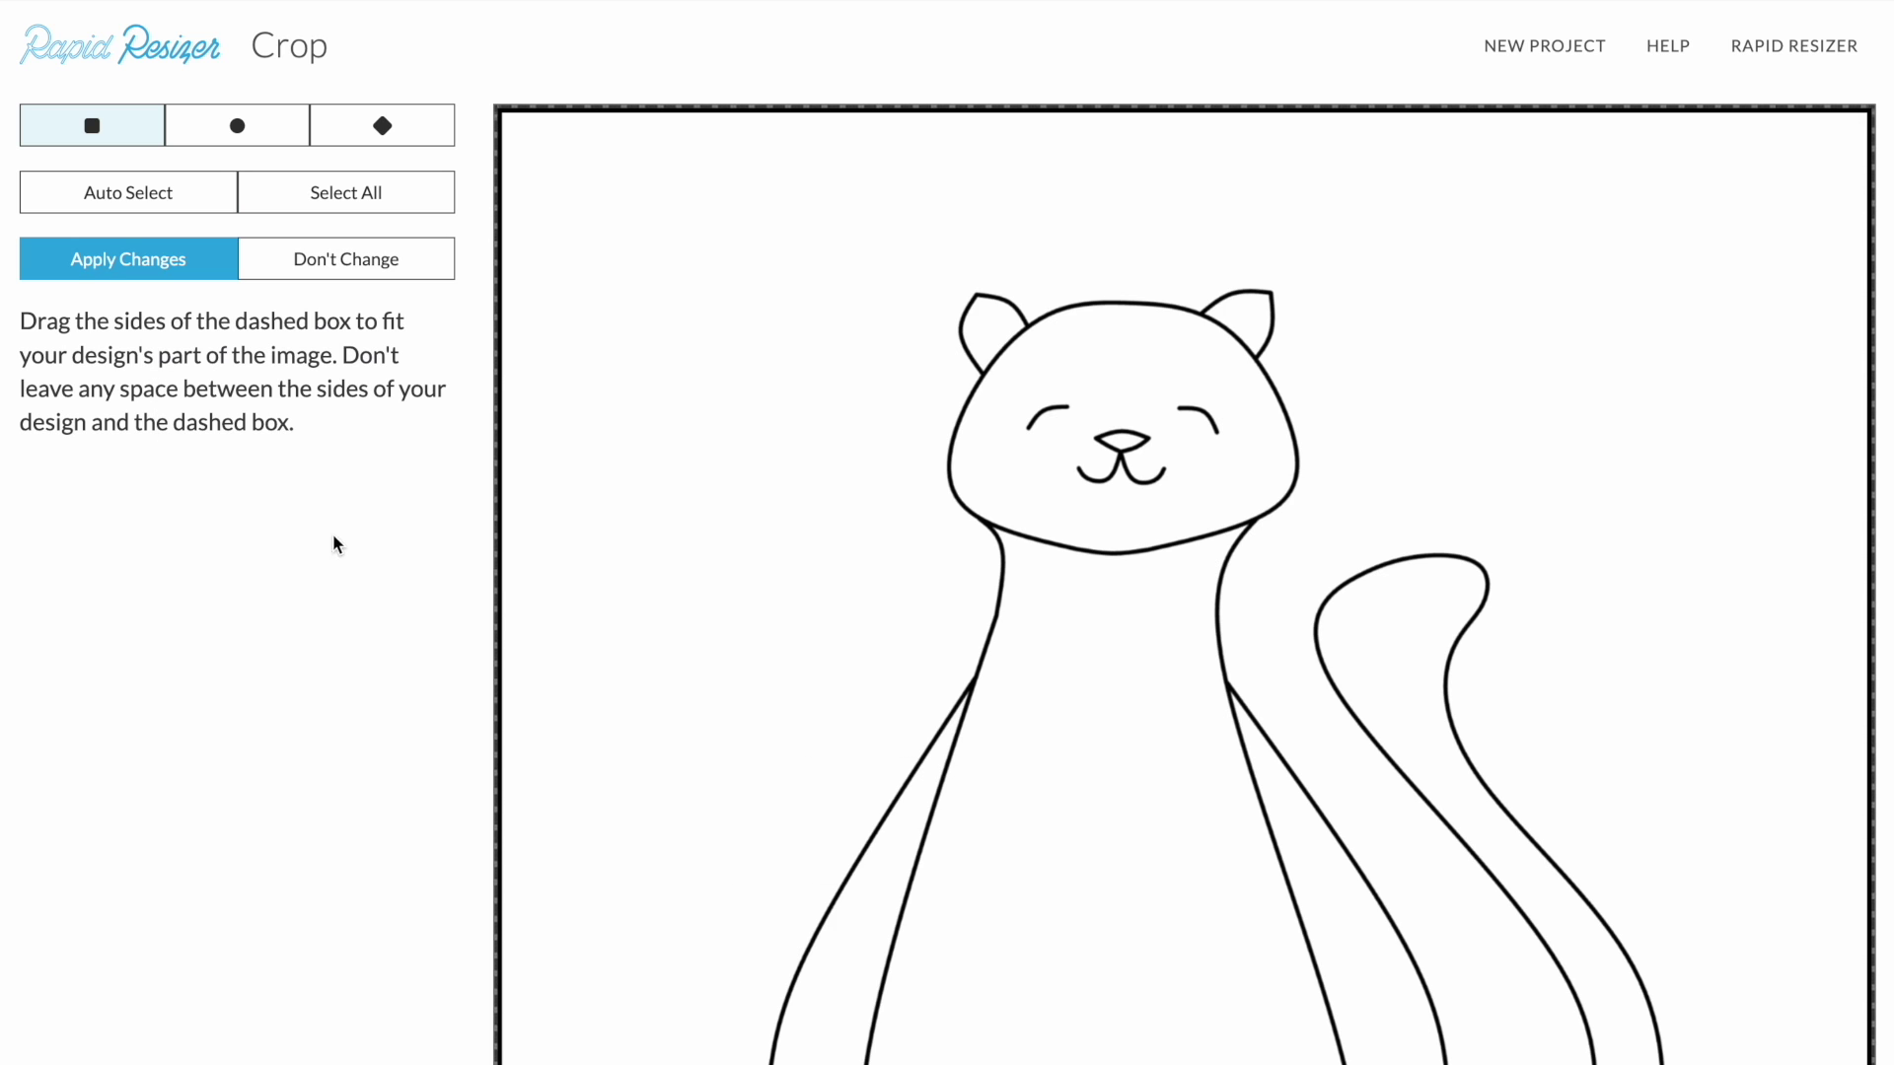
{"action": "left_click_drag", "start_coordinate": [493, 555], "coordinate": [747, 547]}
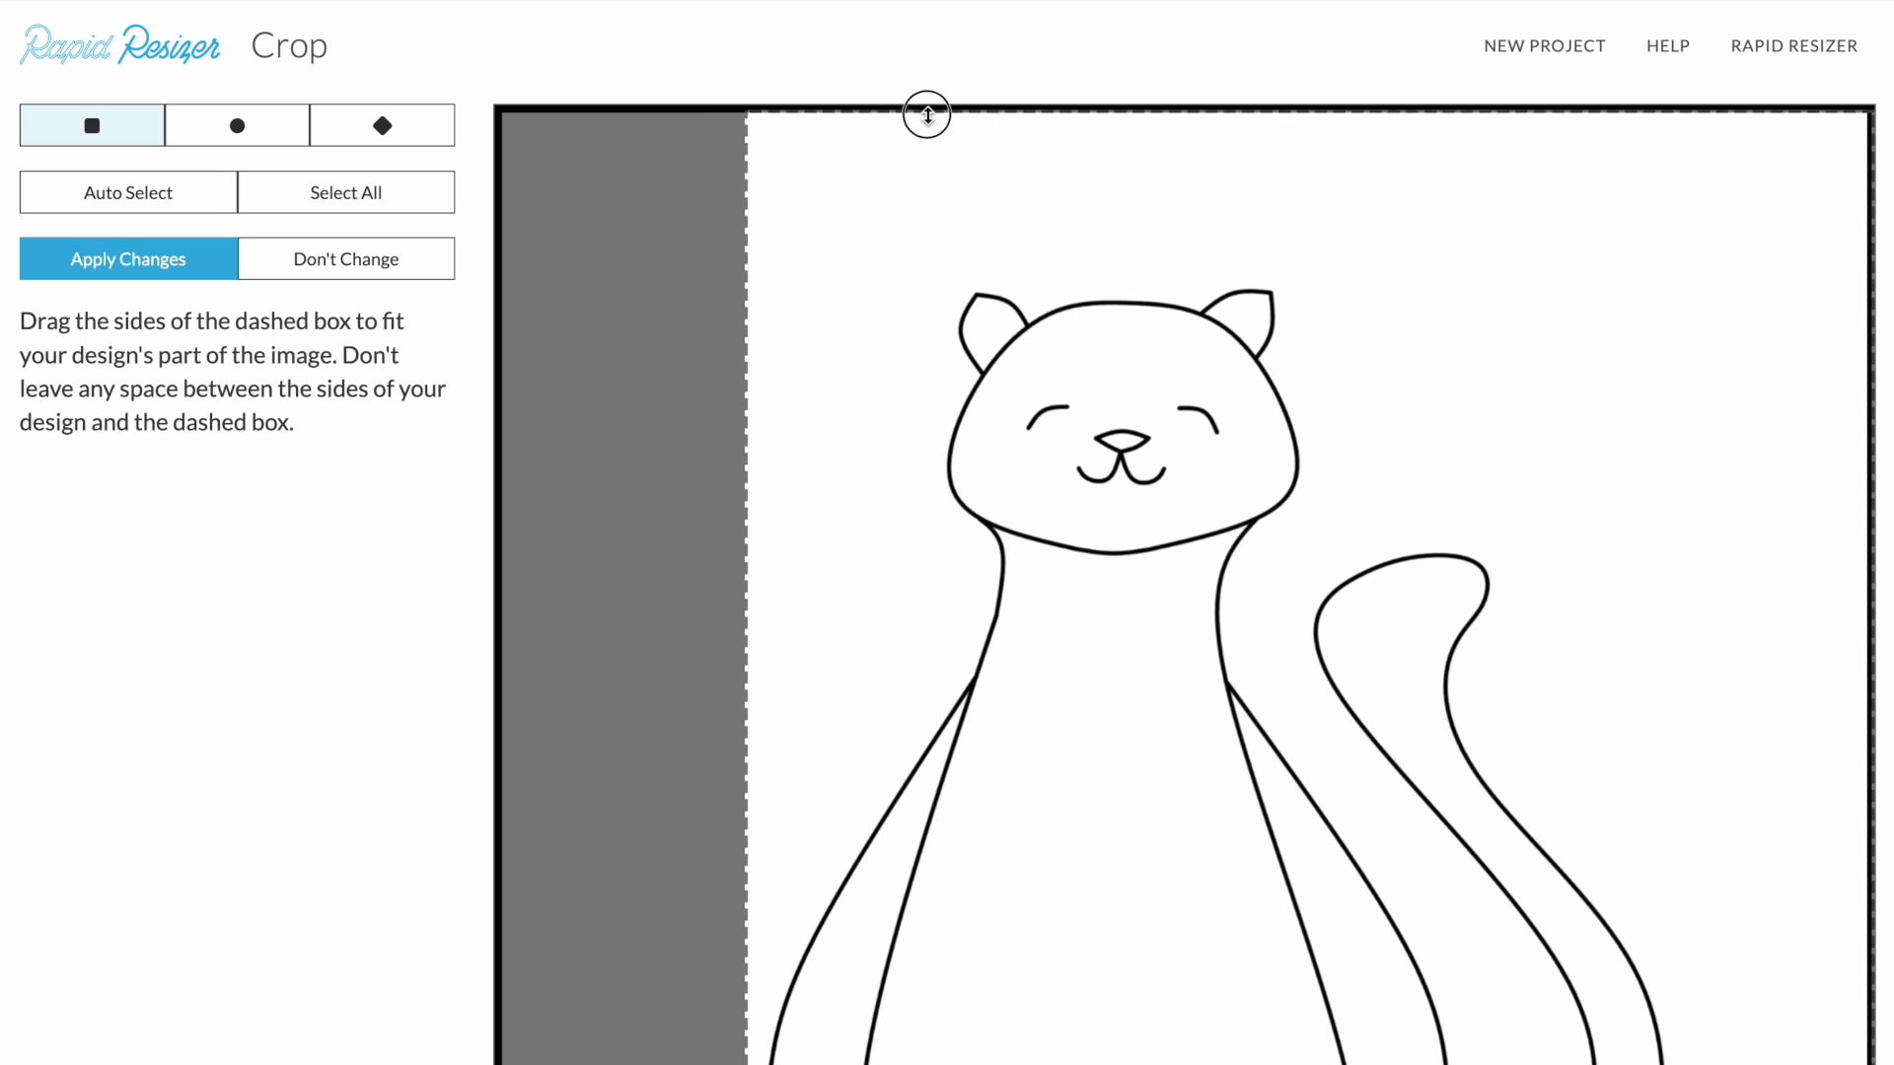
{"action": "left_click_drag", "start_coordinate": [937, 168], "coordinate": [948, 282]}
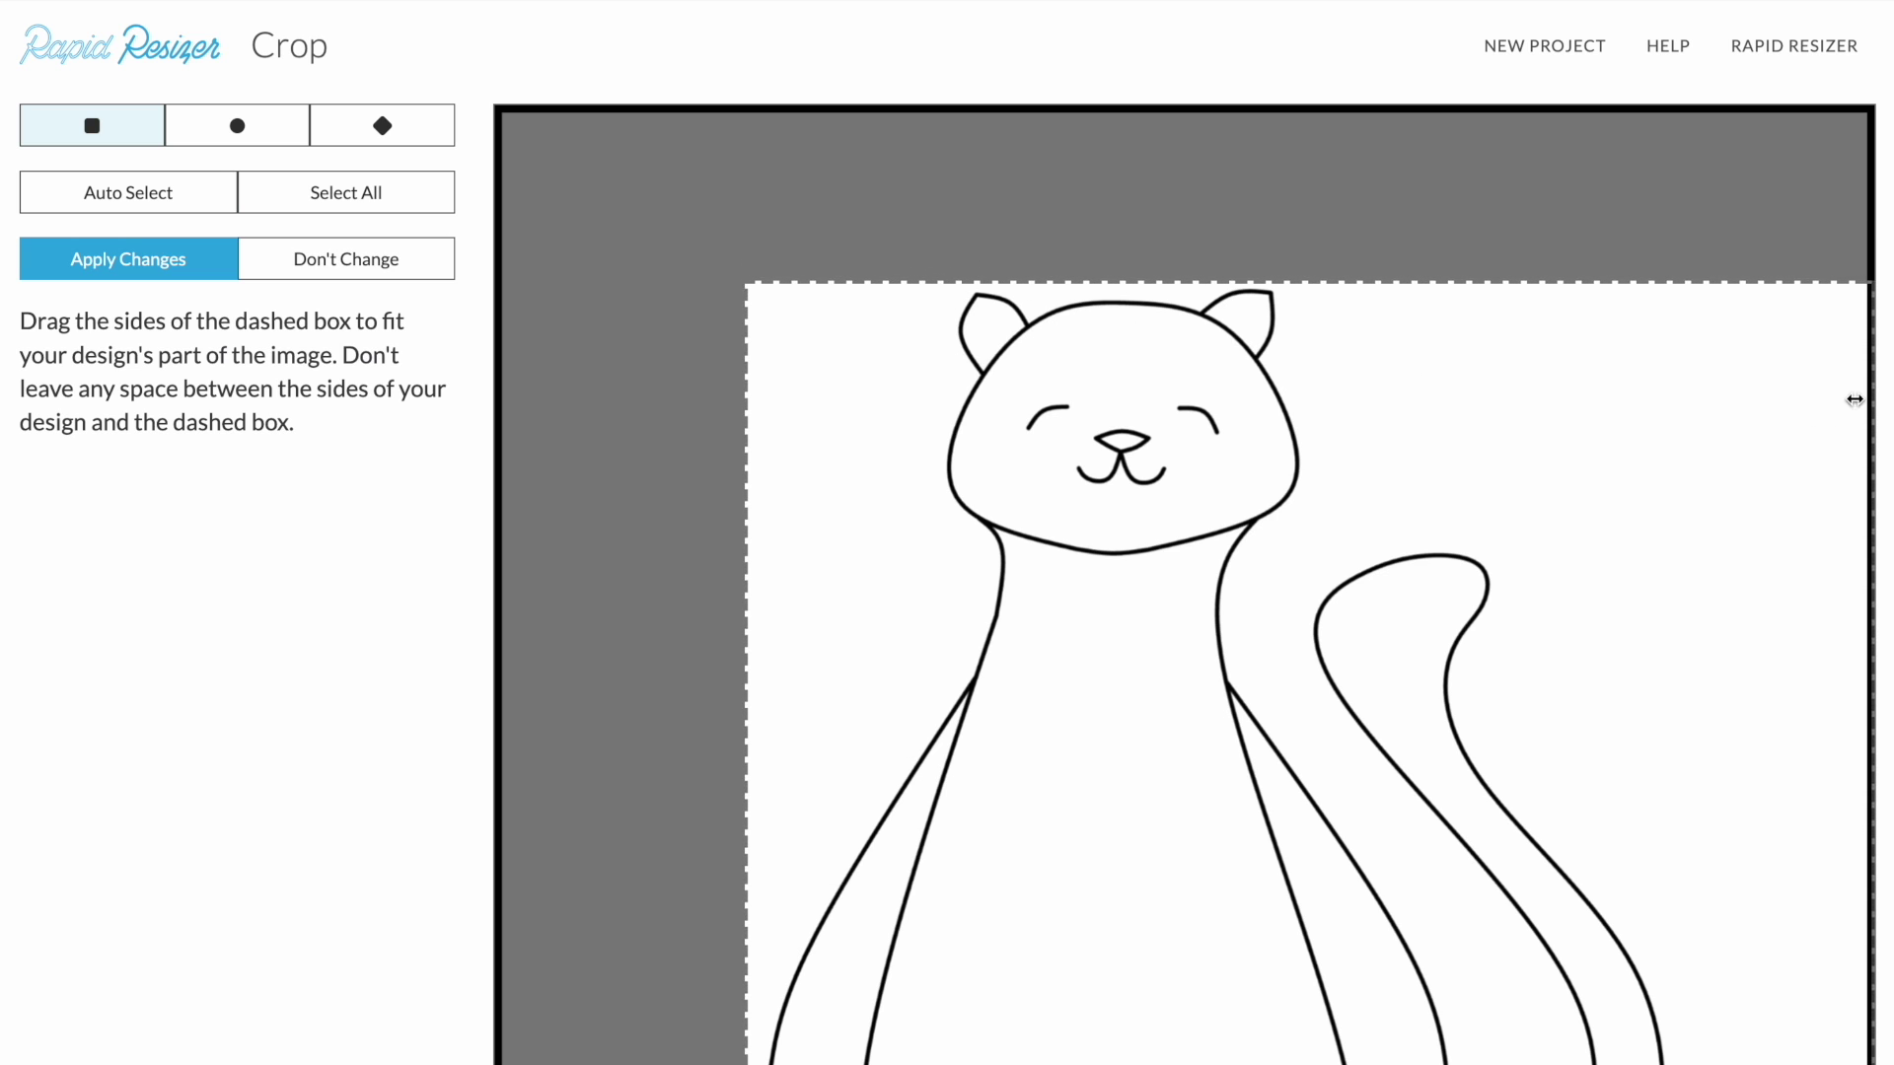
{"action": "left_click_drag", "start_coordinate": [1870, 393], "coordinate": [1661, 427]}
{"action": "scroll", "coordinate": [1661, 427], "scroll_direction": "down", "scroll_amount": 3}
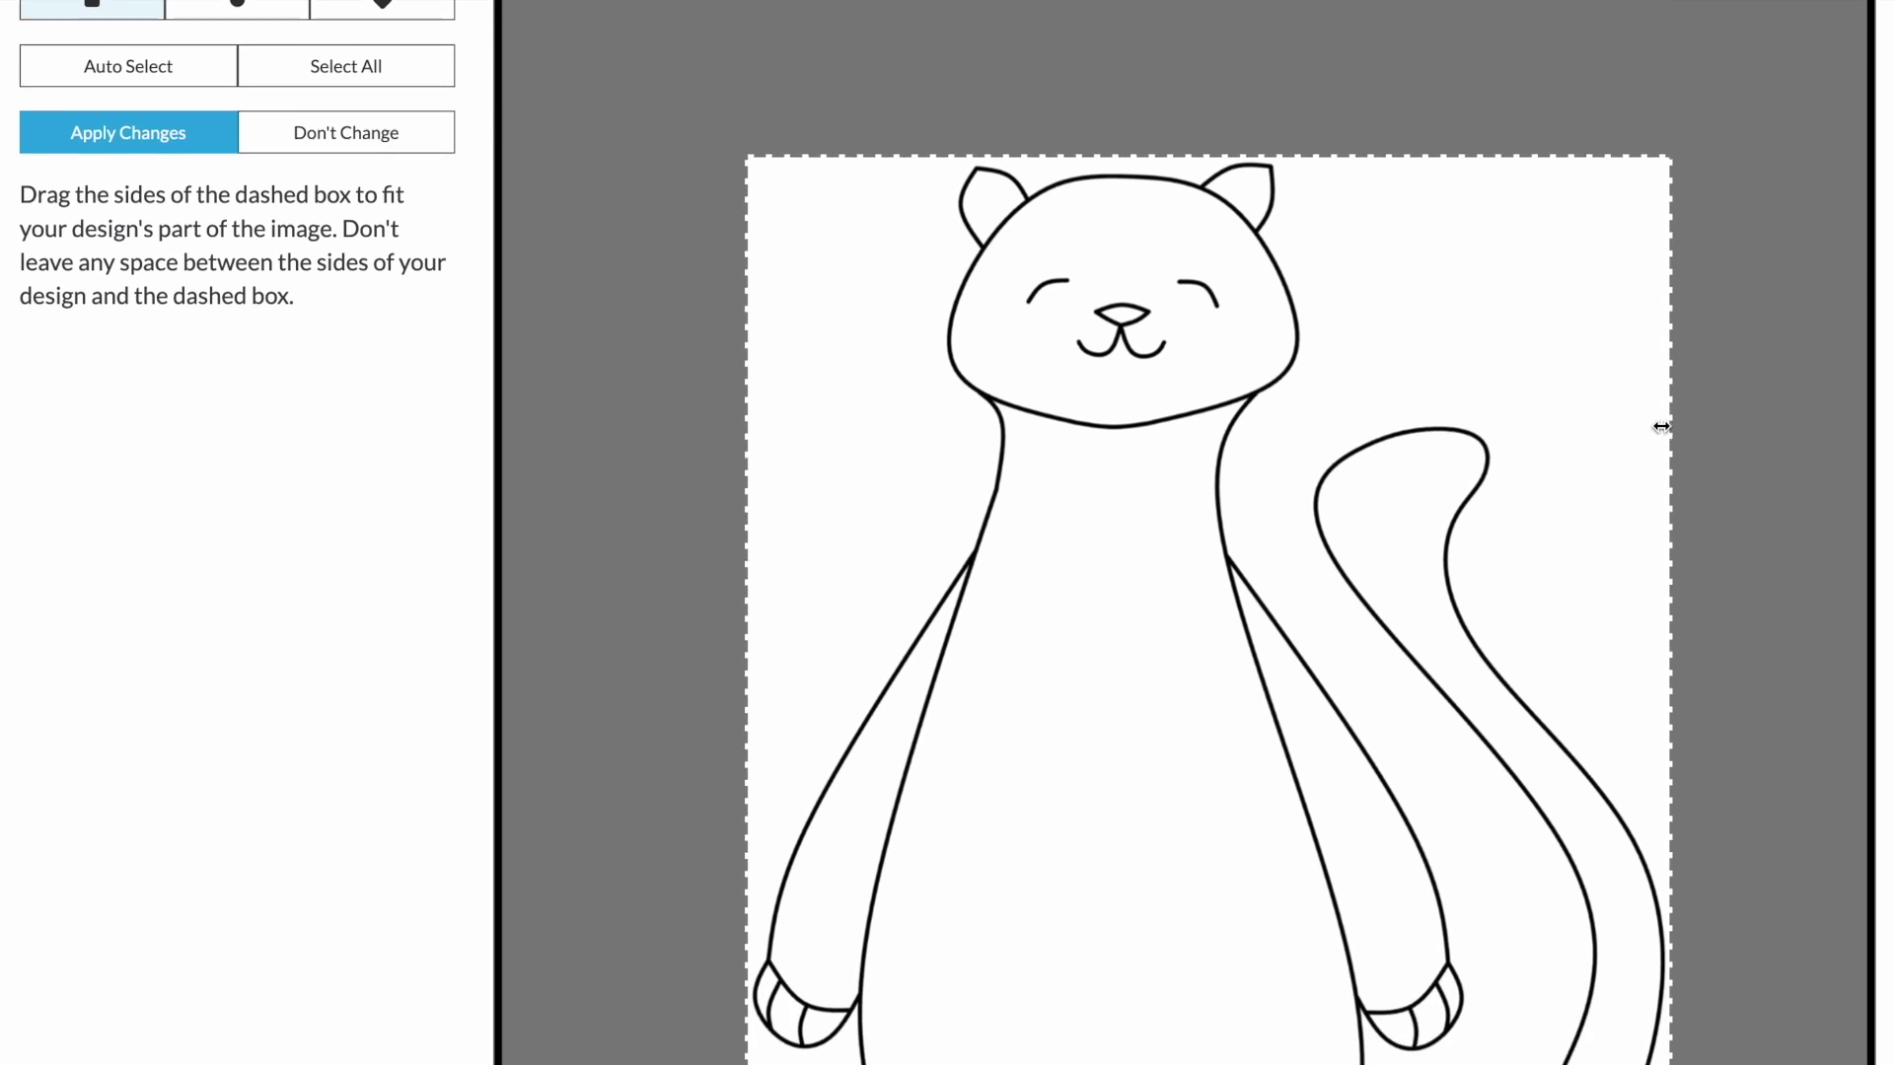
{"action": "scroll", "coordinate": [1661, 427], "scroll_direction": "down", "scroll_amount": 2}
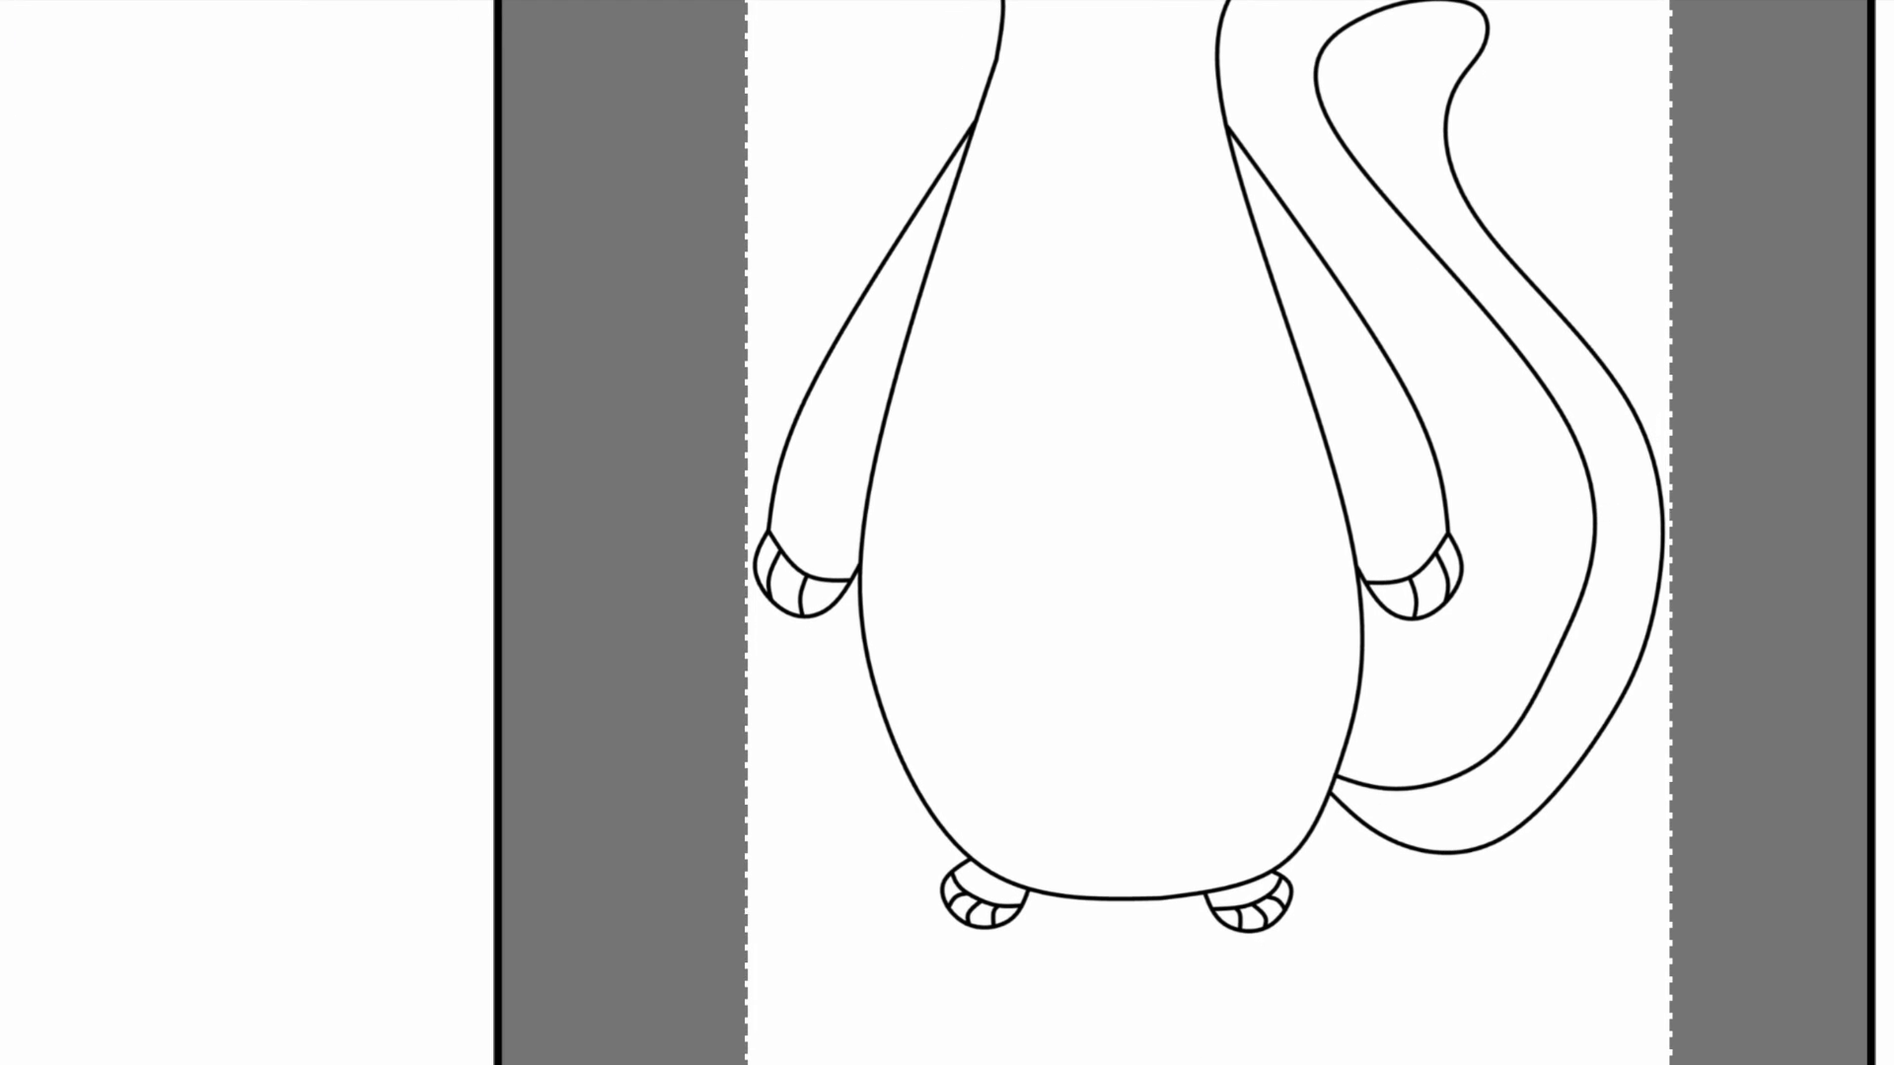
{"action": "left_click_drag", "start_coordinate": [1134, 1061], "coordinate": [1145, 931]}
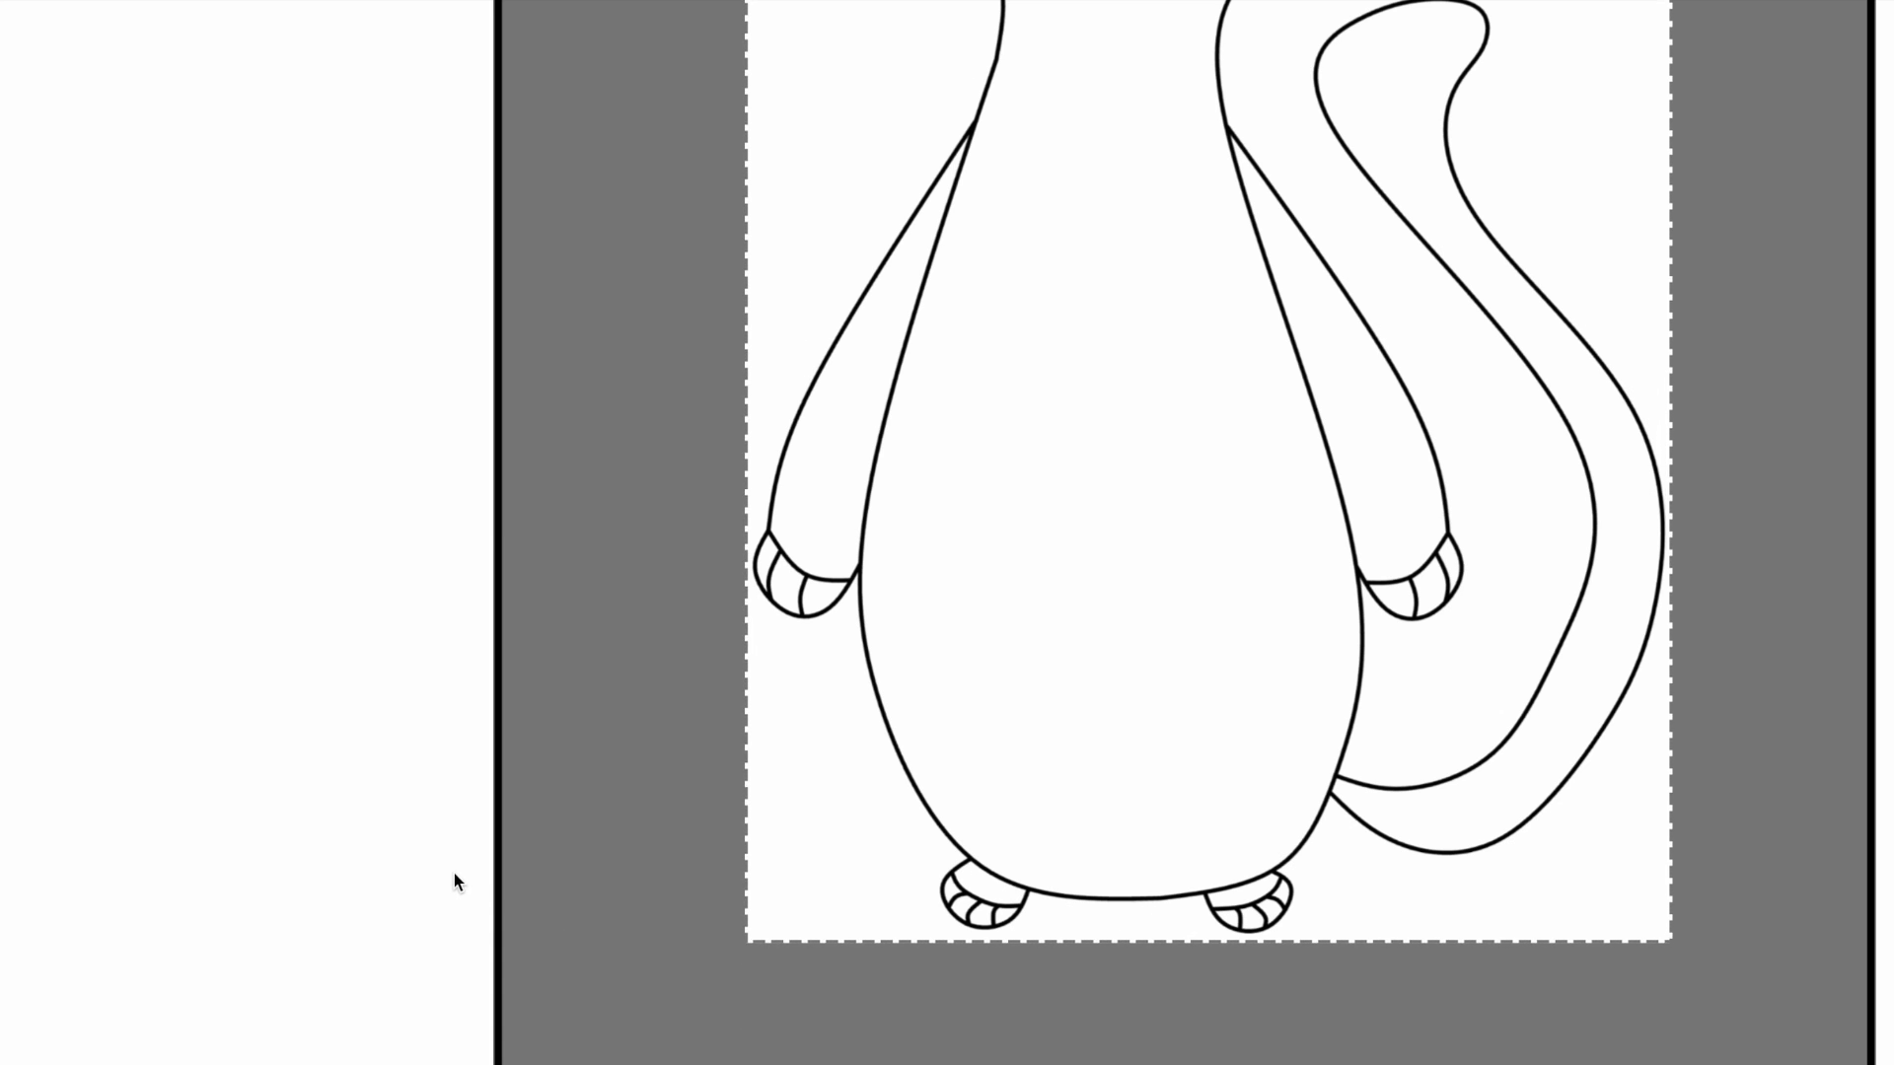
{"action": "scroll", "coordinate": [306, 662], "scroll_direction": "up", "scroll_amount": 5}
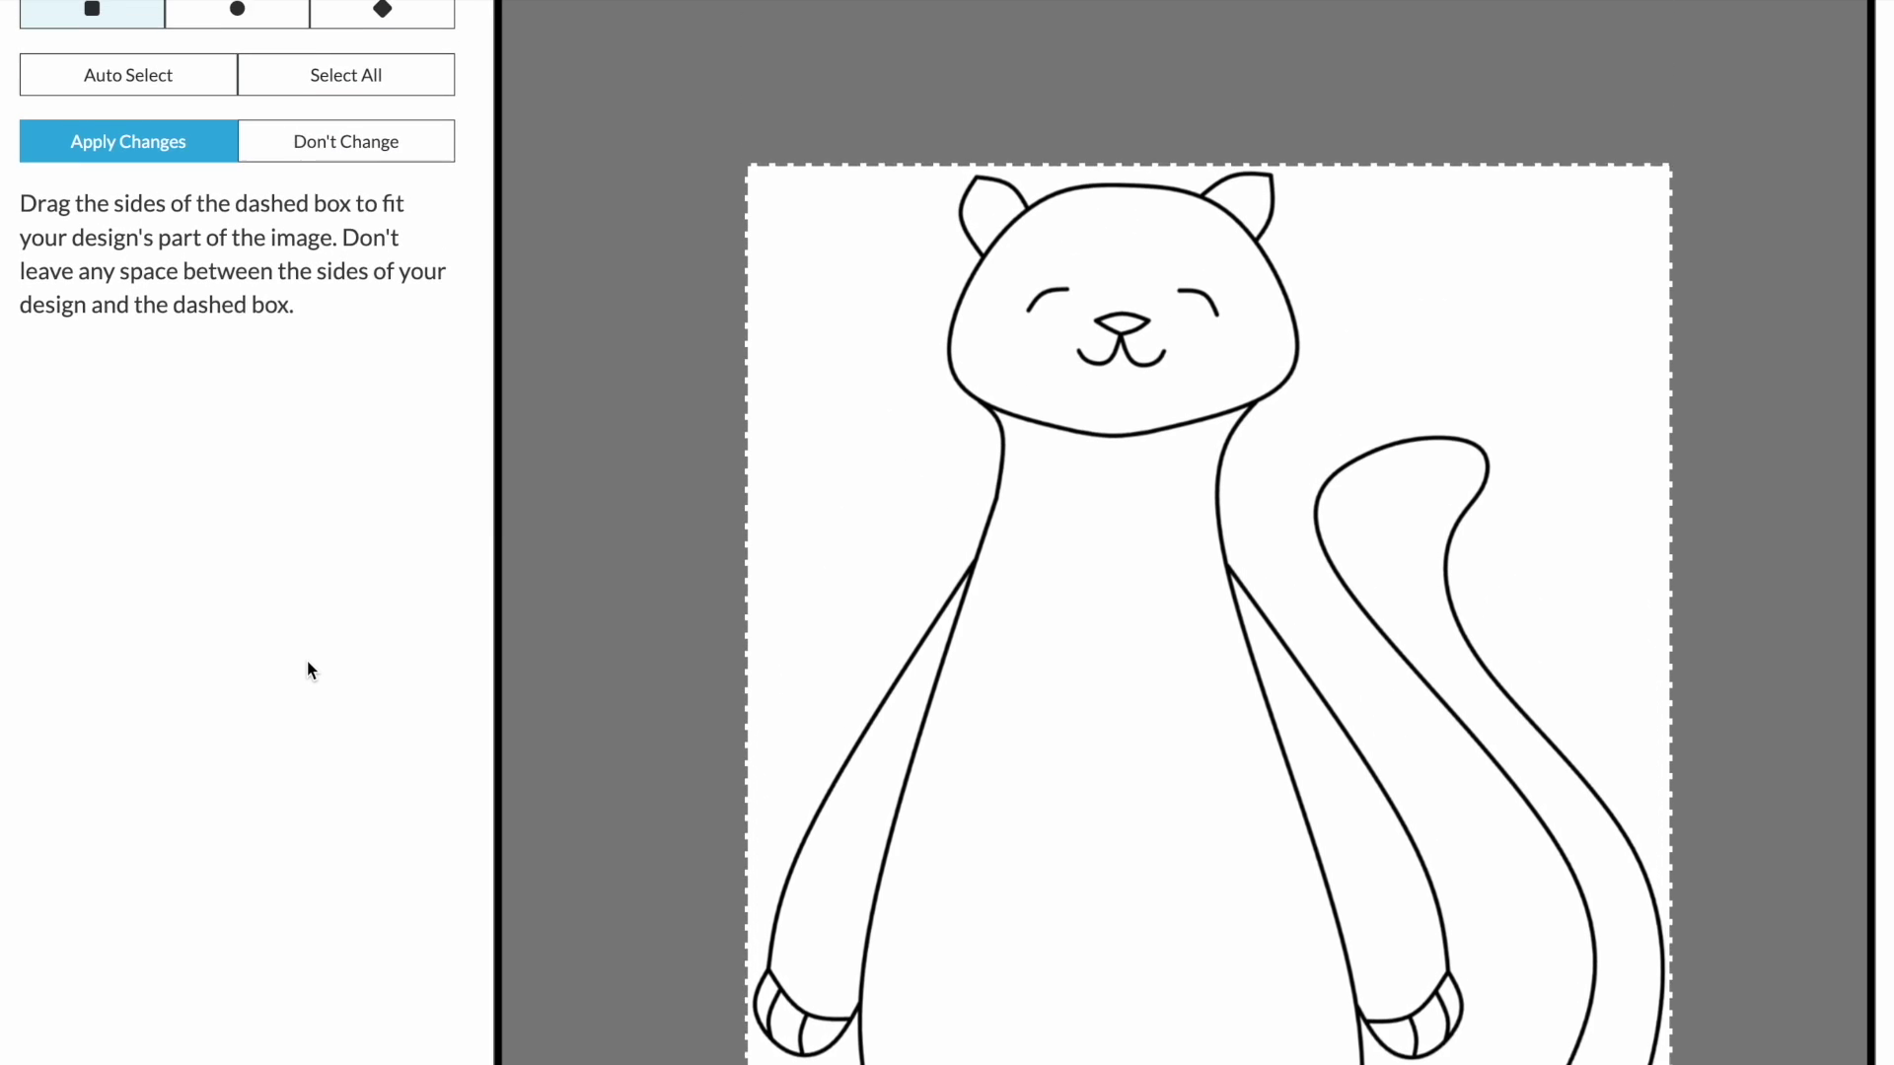
{"action": "scroll", "coordinate": [307, 671], "scroll_direction": "up", "scroll_amount": 2}
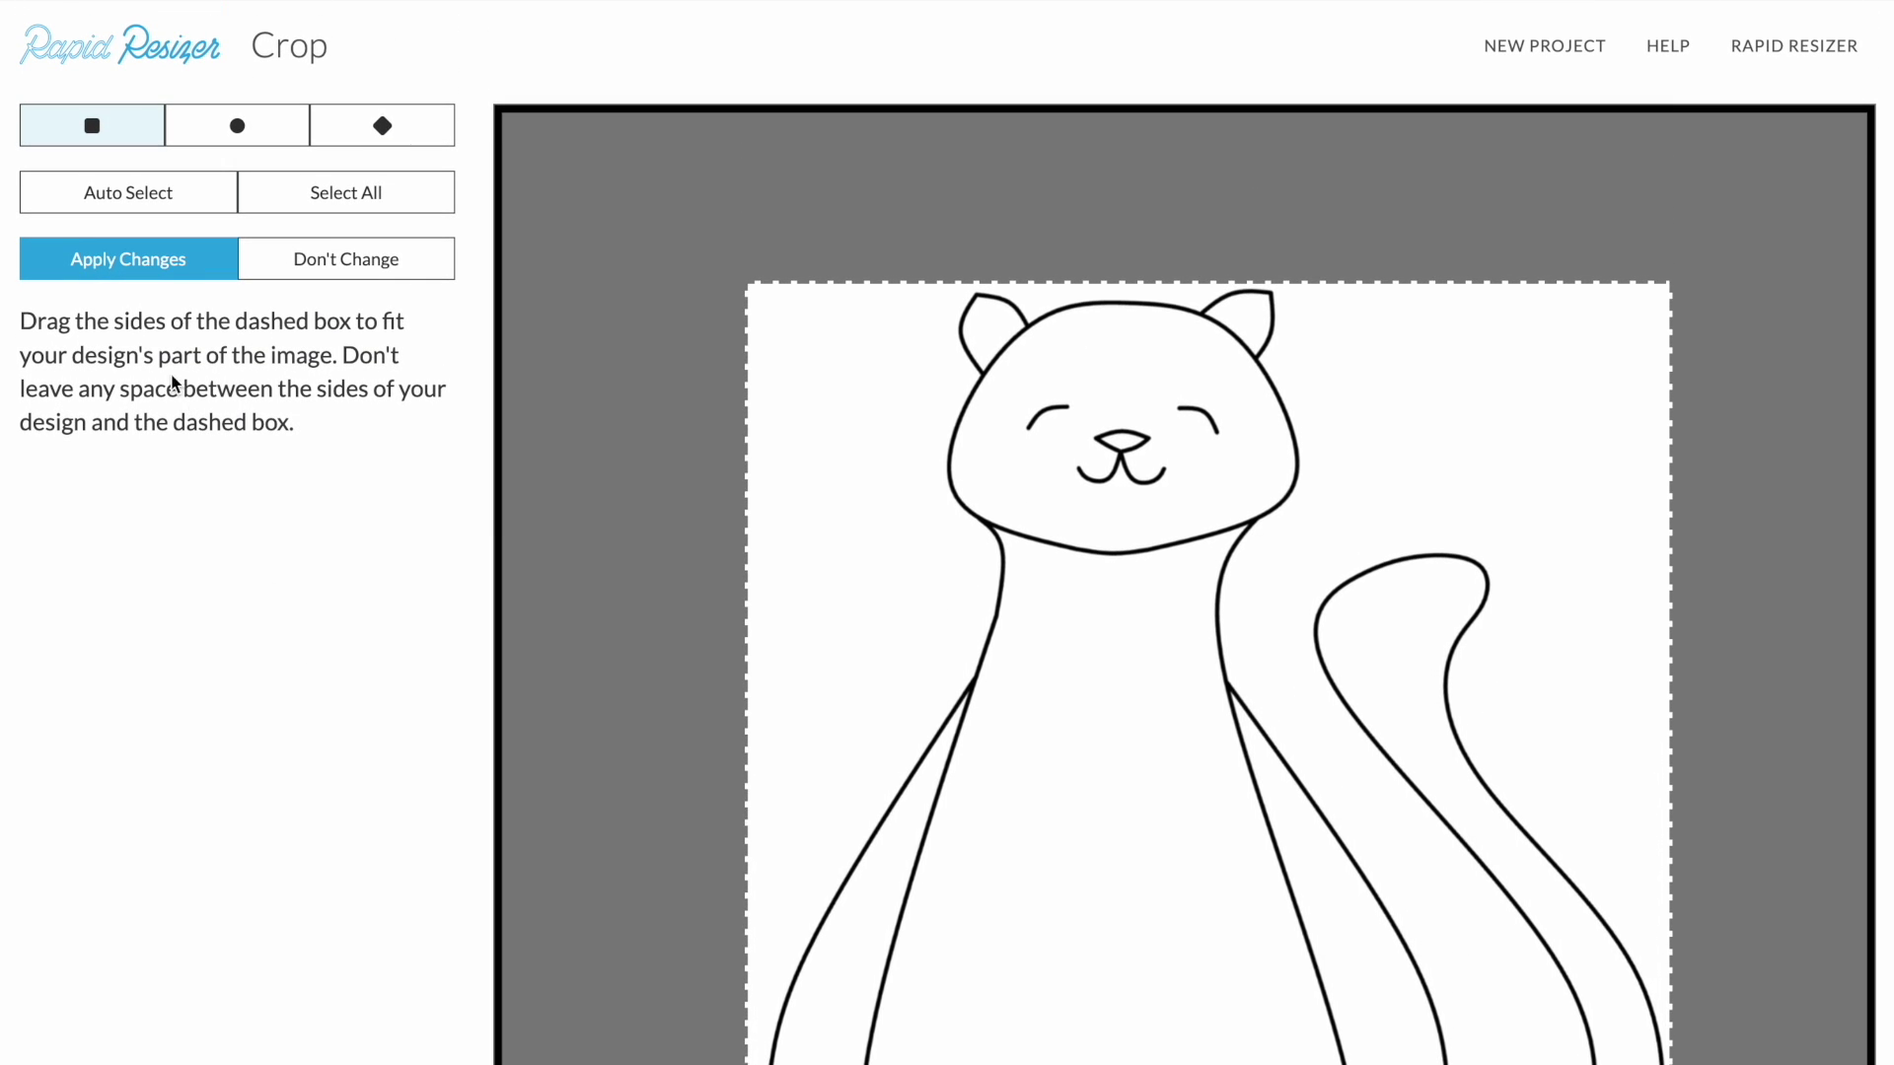
{"action": "left_click", "coordinate": [163, 267]}
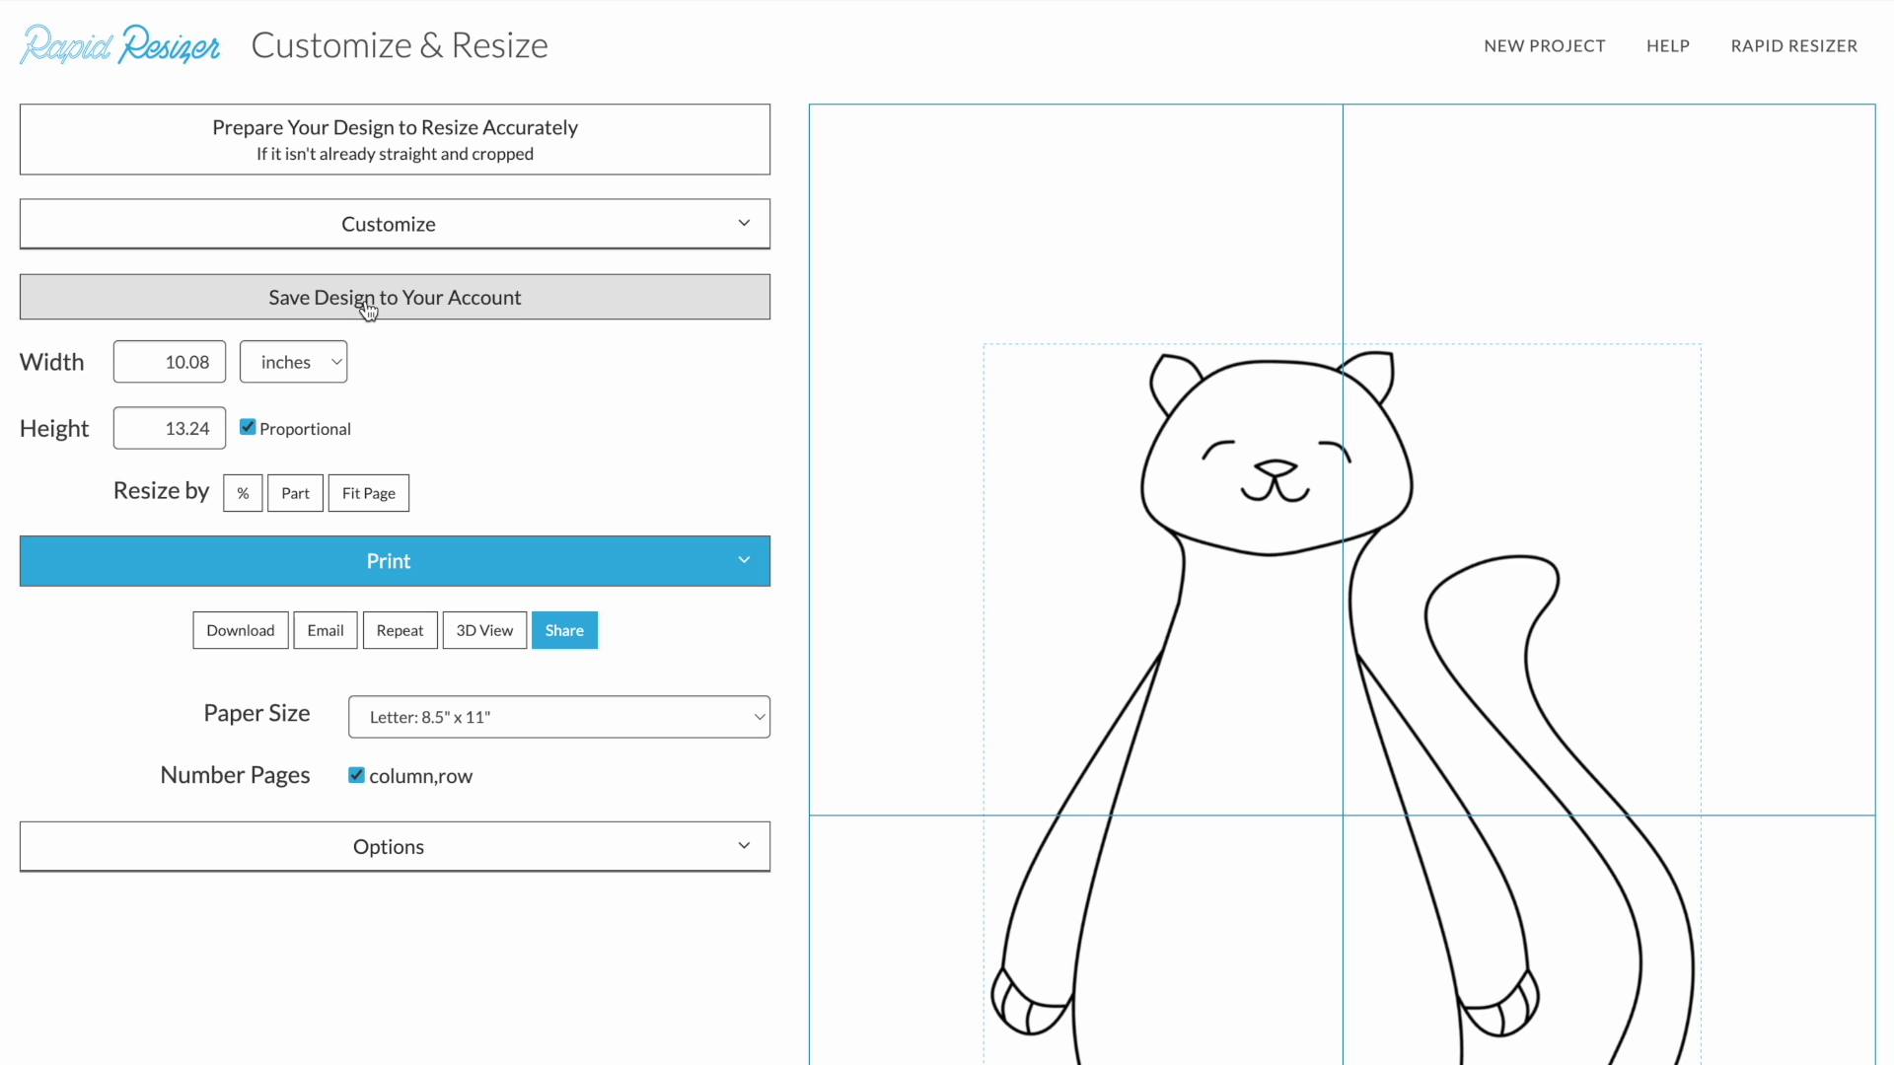
Step: Open the cropped 10.08 by 13.24 inch cat in the Designer editor
{"action": "left_click", "coordinate": [365, 236]}
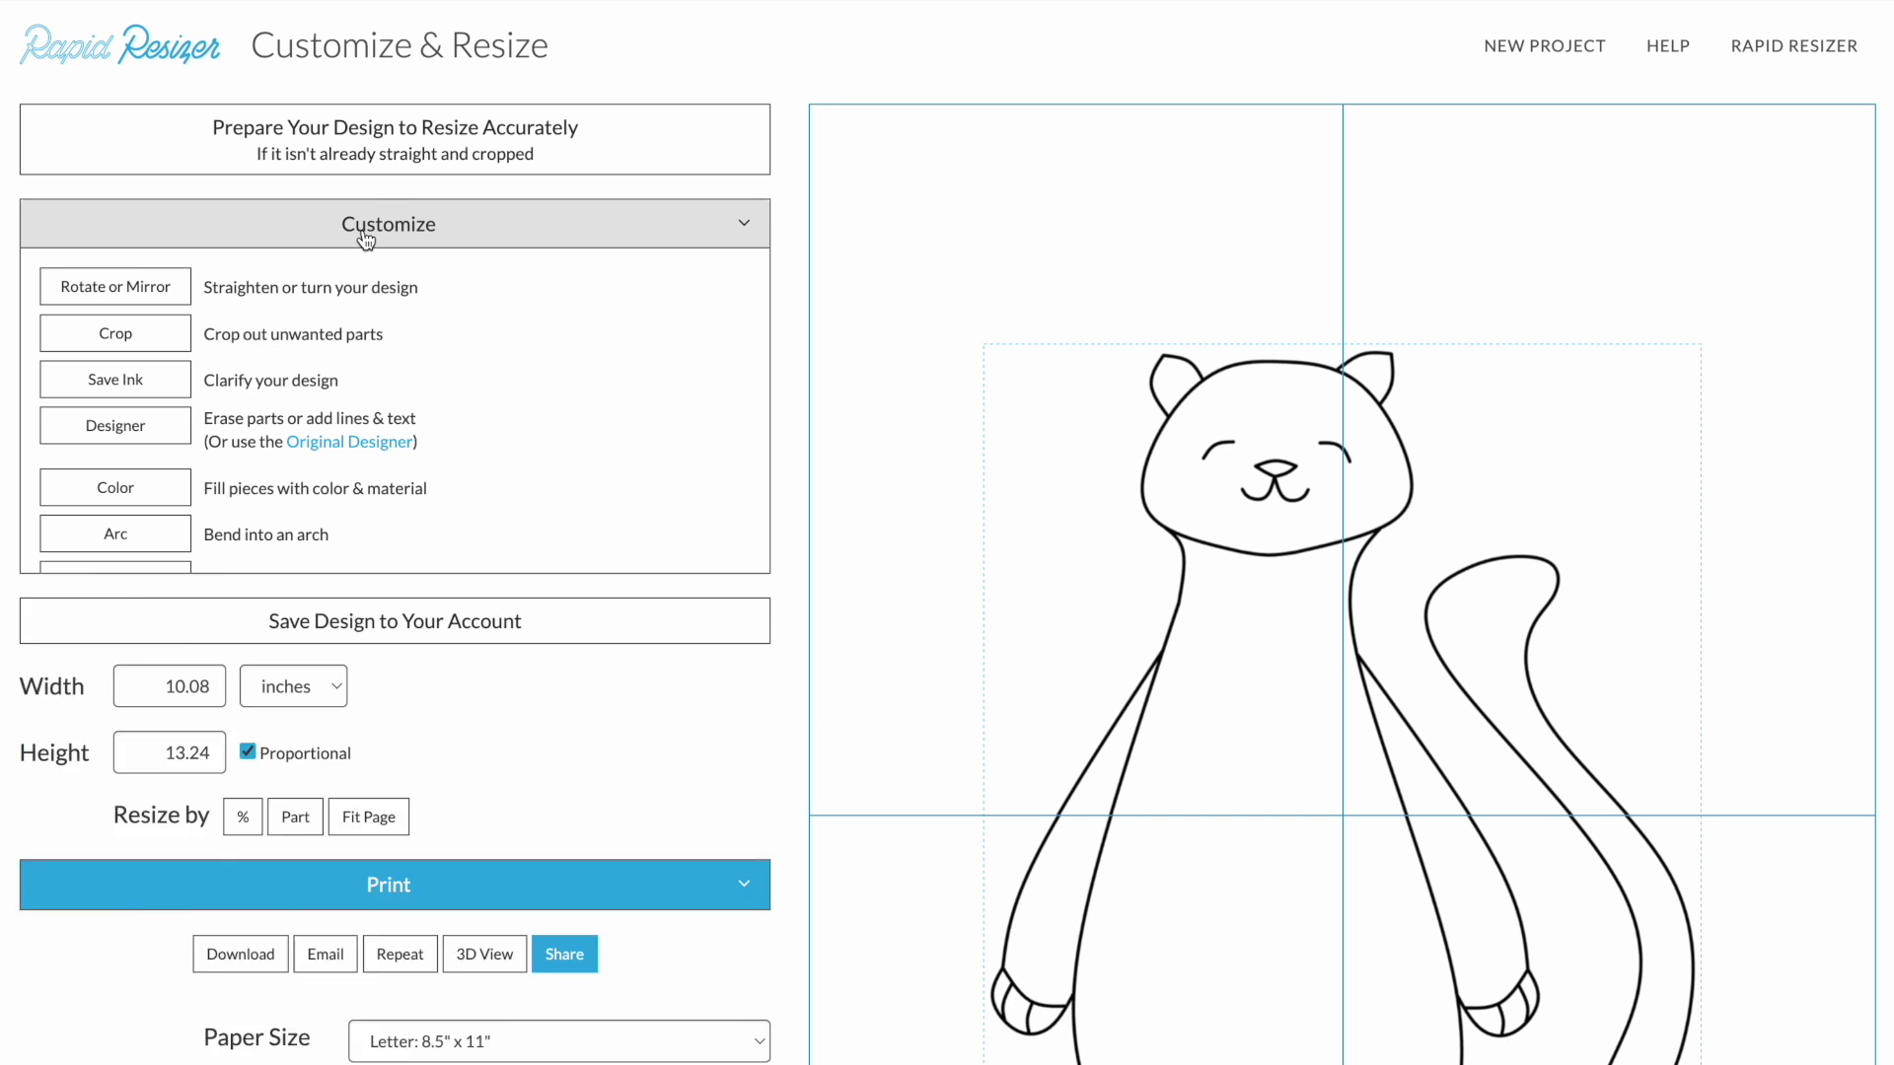
{"action": "left_click", "coordinate": [145, 434]}
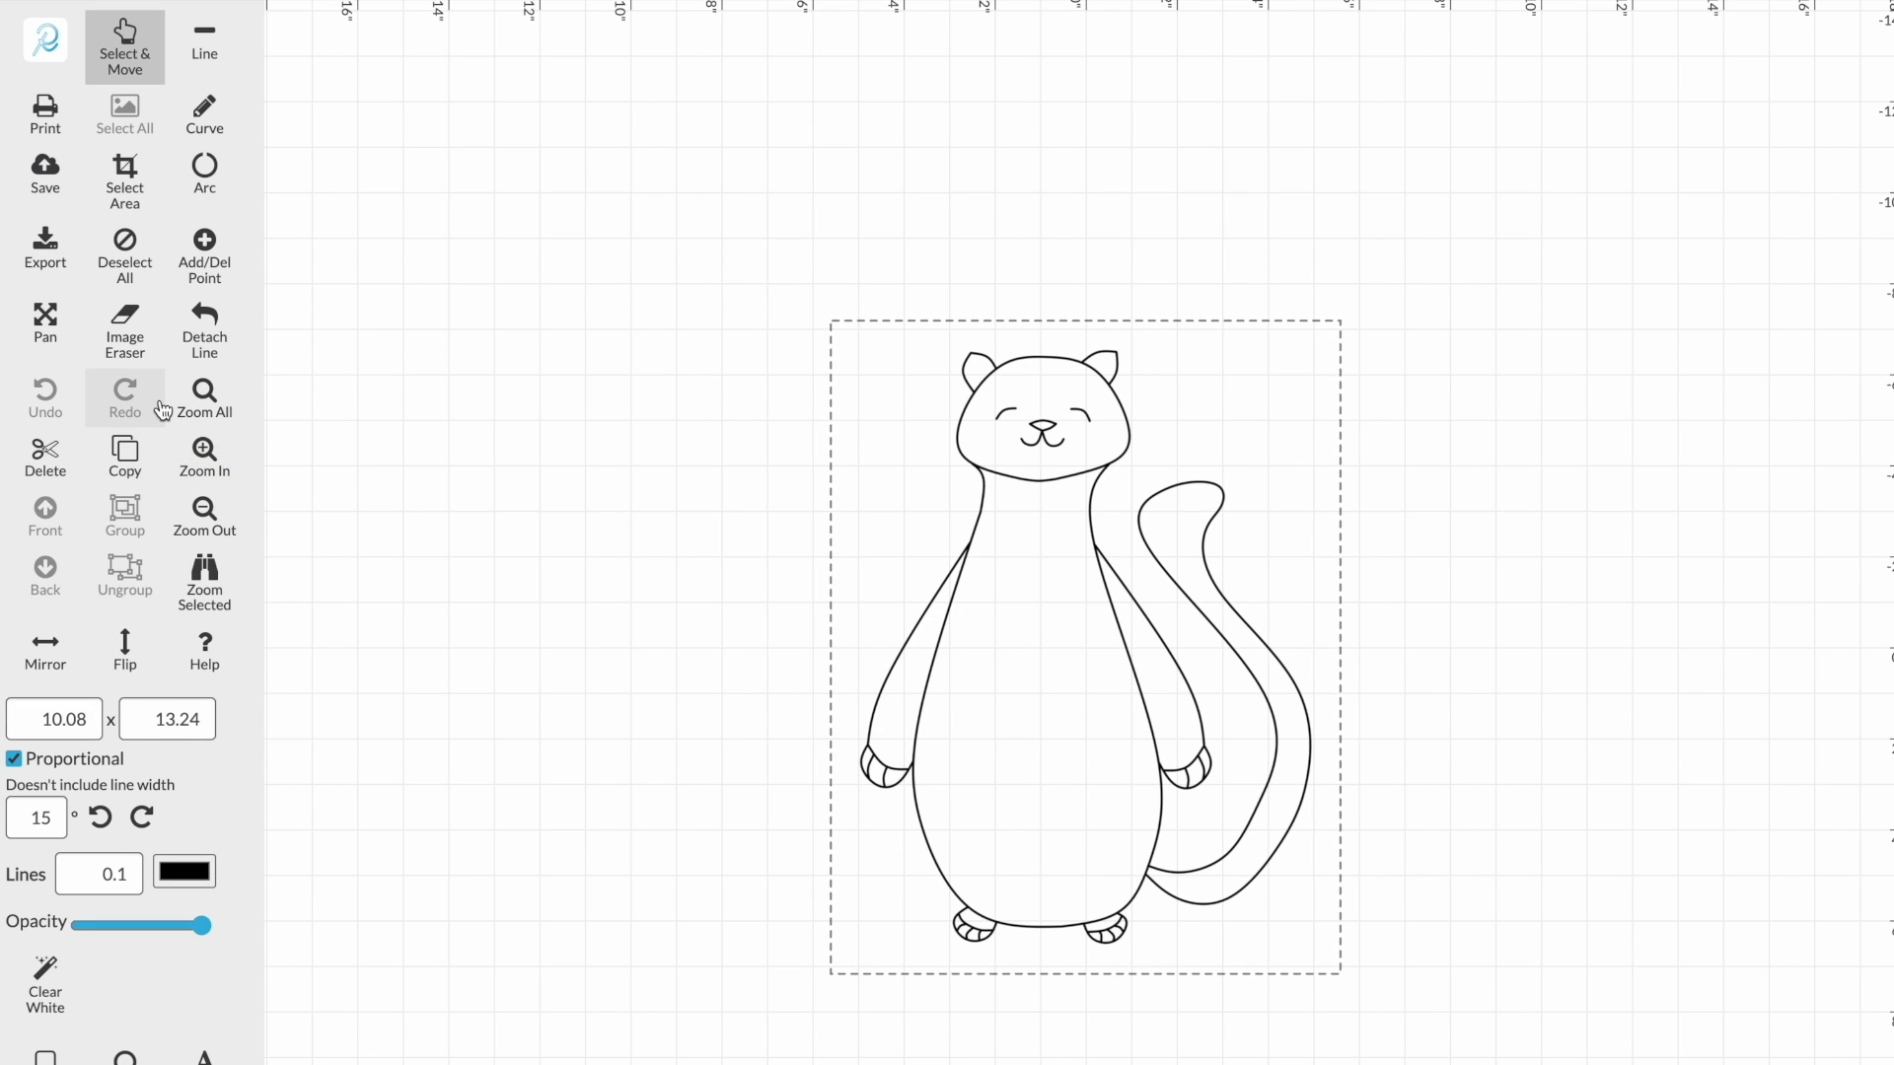
Step: Select the Image Eraser and set the line width to 0.2
{"action": "left_click", "coordinate": [125, 356]}
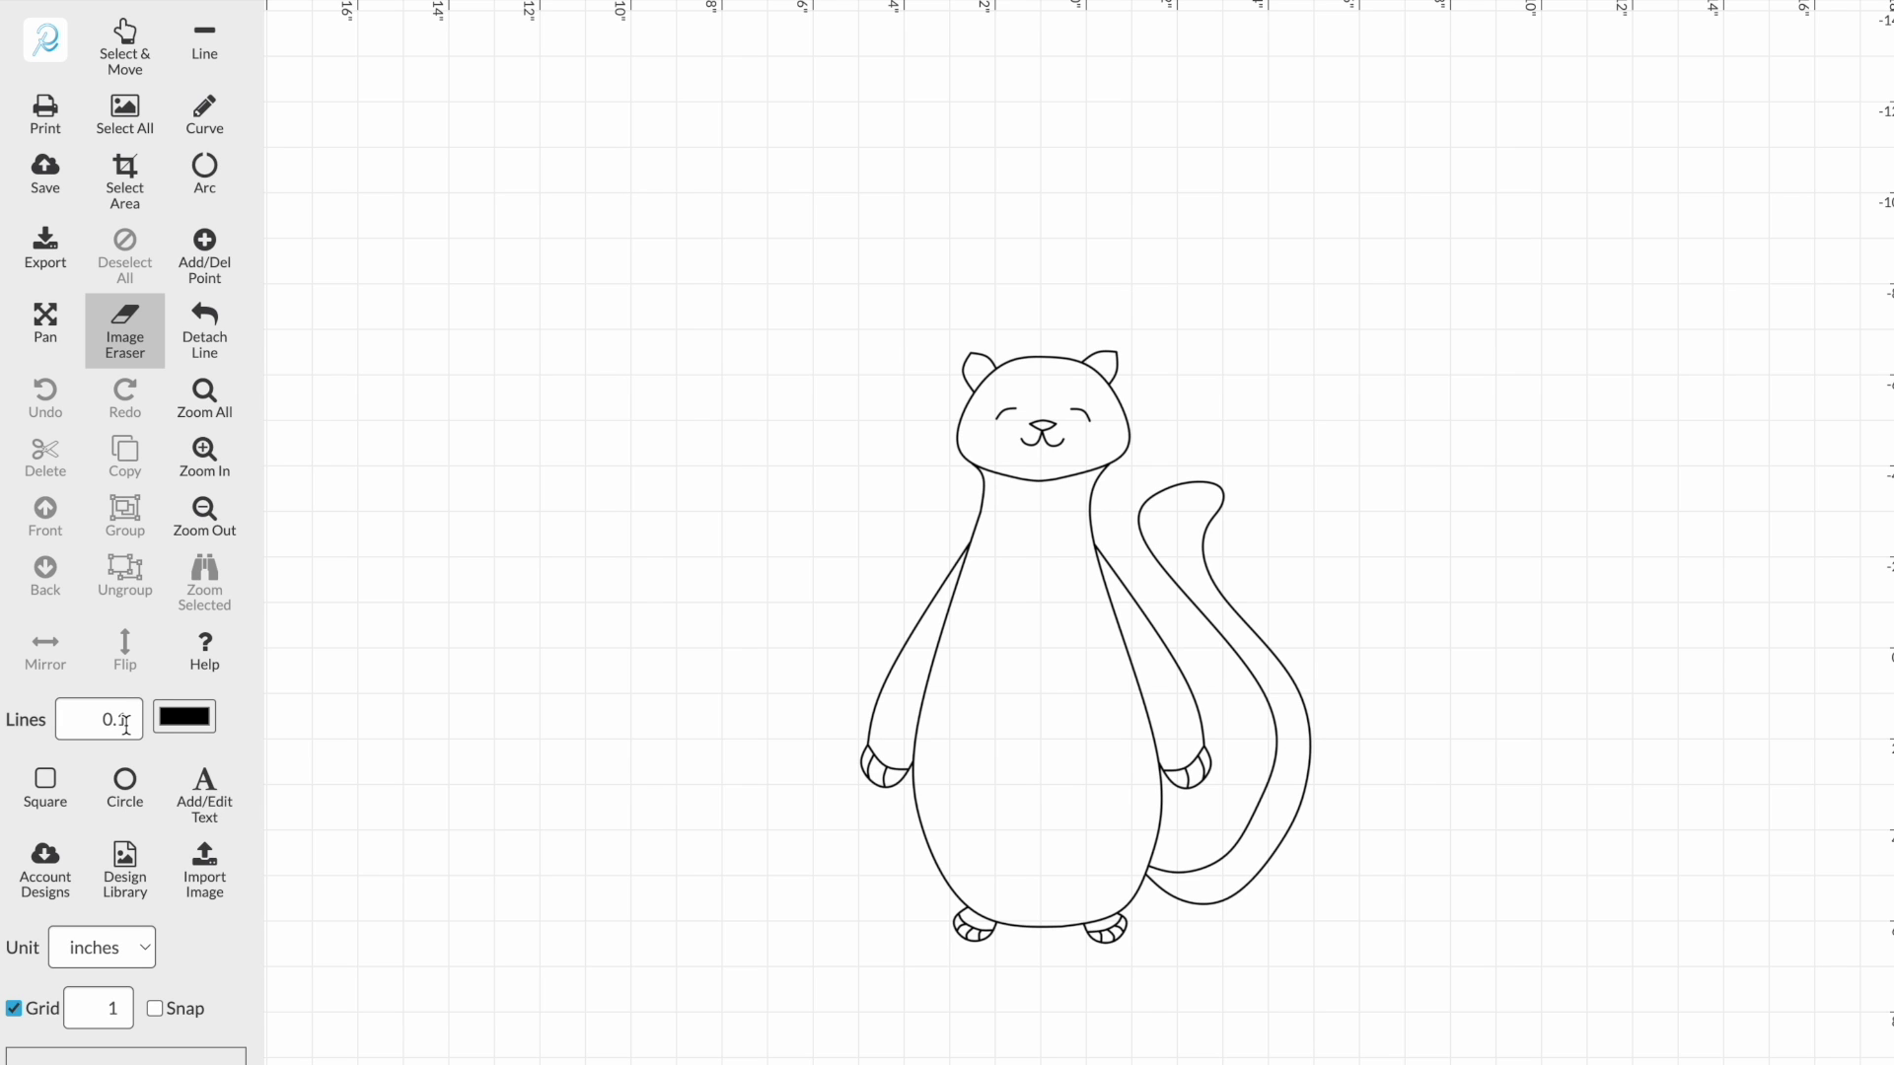
{"action": "left_click_drag", "start_coordinate": [125, 725], "coordinate": [120, 721]}
{"action": "type", "text": "2"}
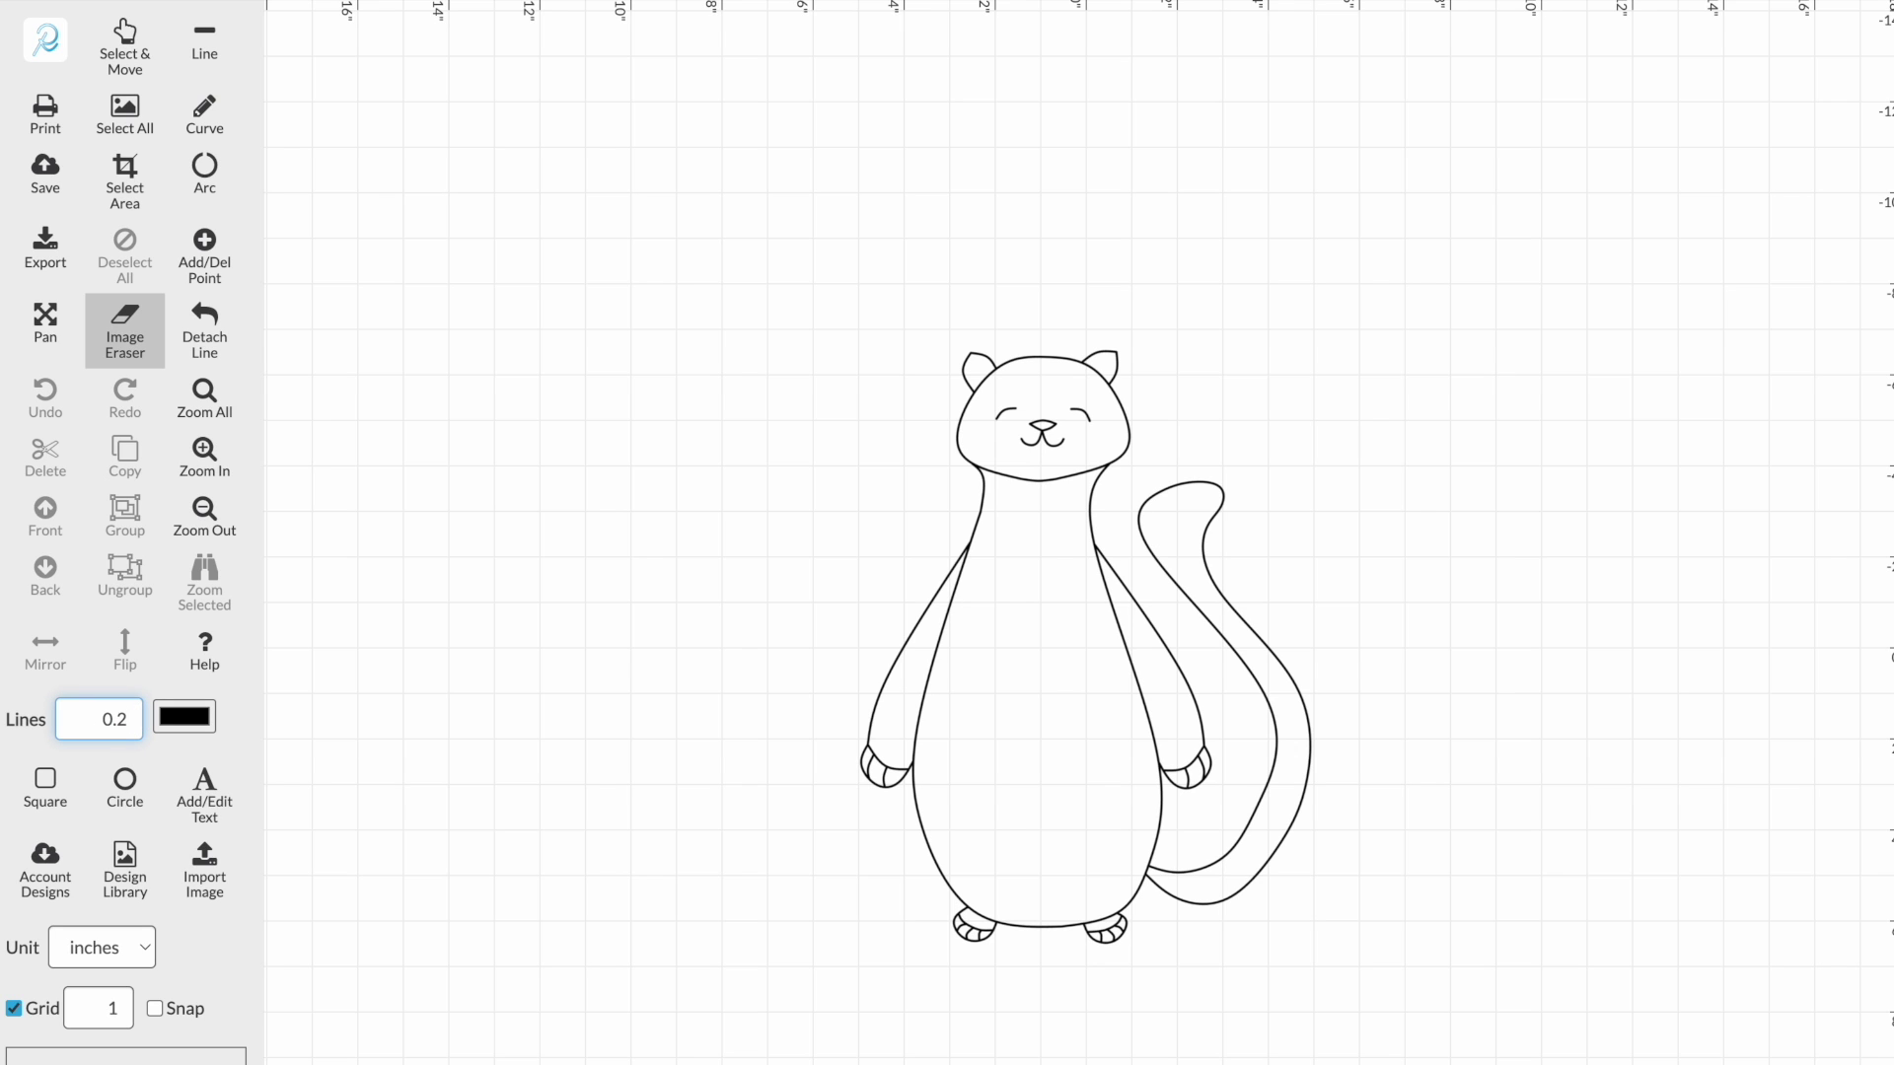
Step: Zoom in repeatedly and scroll until the cat's face and ears fill the view
{"action": "left_click", "coordinate": [205, 455]}
{"action": "left_click", "coordinate": [217, 466]}
{"action": "left_click", "coordinate": [217, 466]}
{"action": "left_click", "coordinate": [217, 465]}
{"action": "left_click", "coordinate": [216, 466]}
{"action": "left_click", "coordinate": [217, 466]}
{"action": "left_click", "coordinate": [217, 465]}
{"action": "left_click", "coordinate": [217, 465]}
{"action": "left_click", "coordinate": [217, 465]}
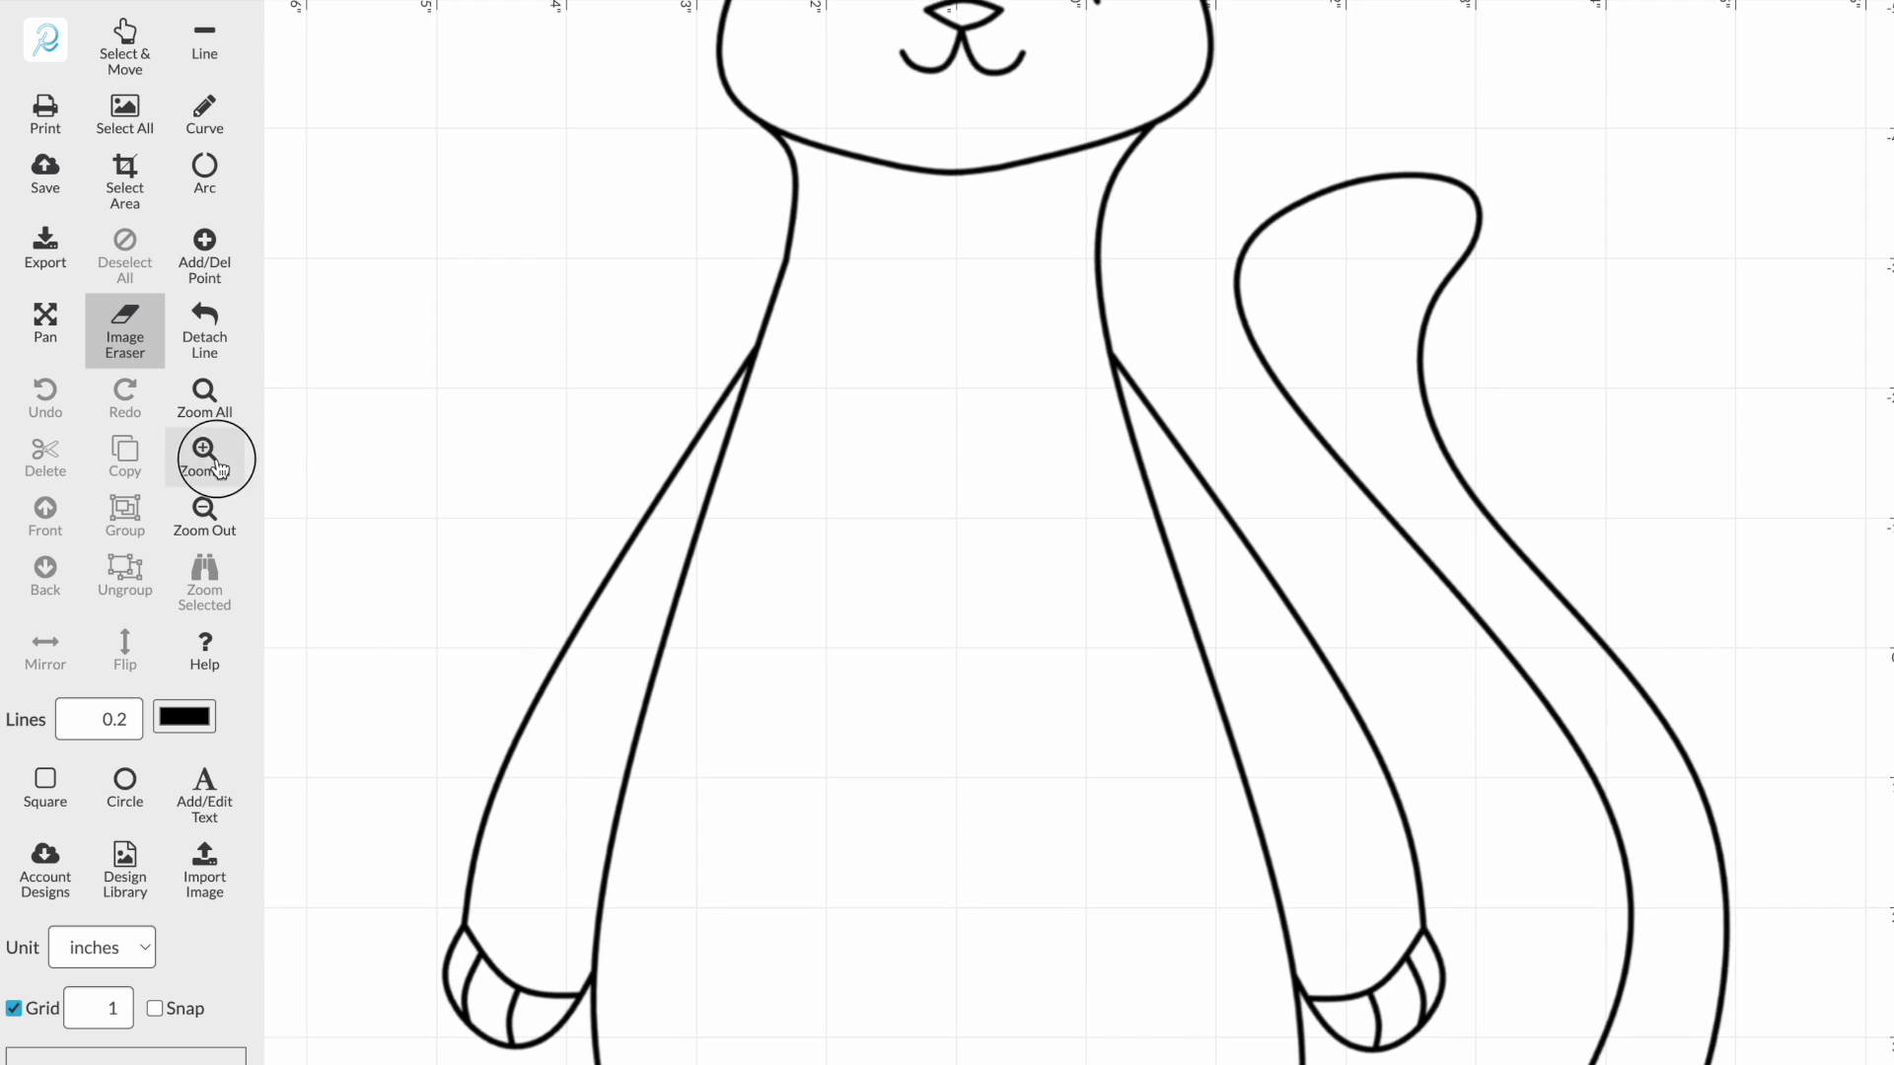
{"action": "left_click", "coordinate": [217, 465]}
{"action": "left_click", "coordinate": [217, 466]}
{"action": "left_click", "coordinate": [217, 466]}
{"action": "left_click", "coordinate": [217, 465]}
{"action": "left_click", "coordinate": [217, 466]}
{"action": "left_click", "coordinate": [217, 465]}
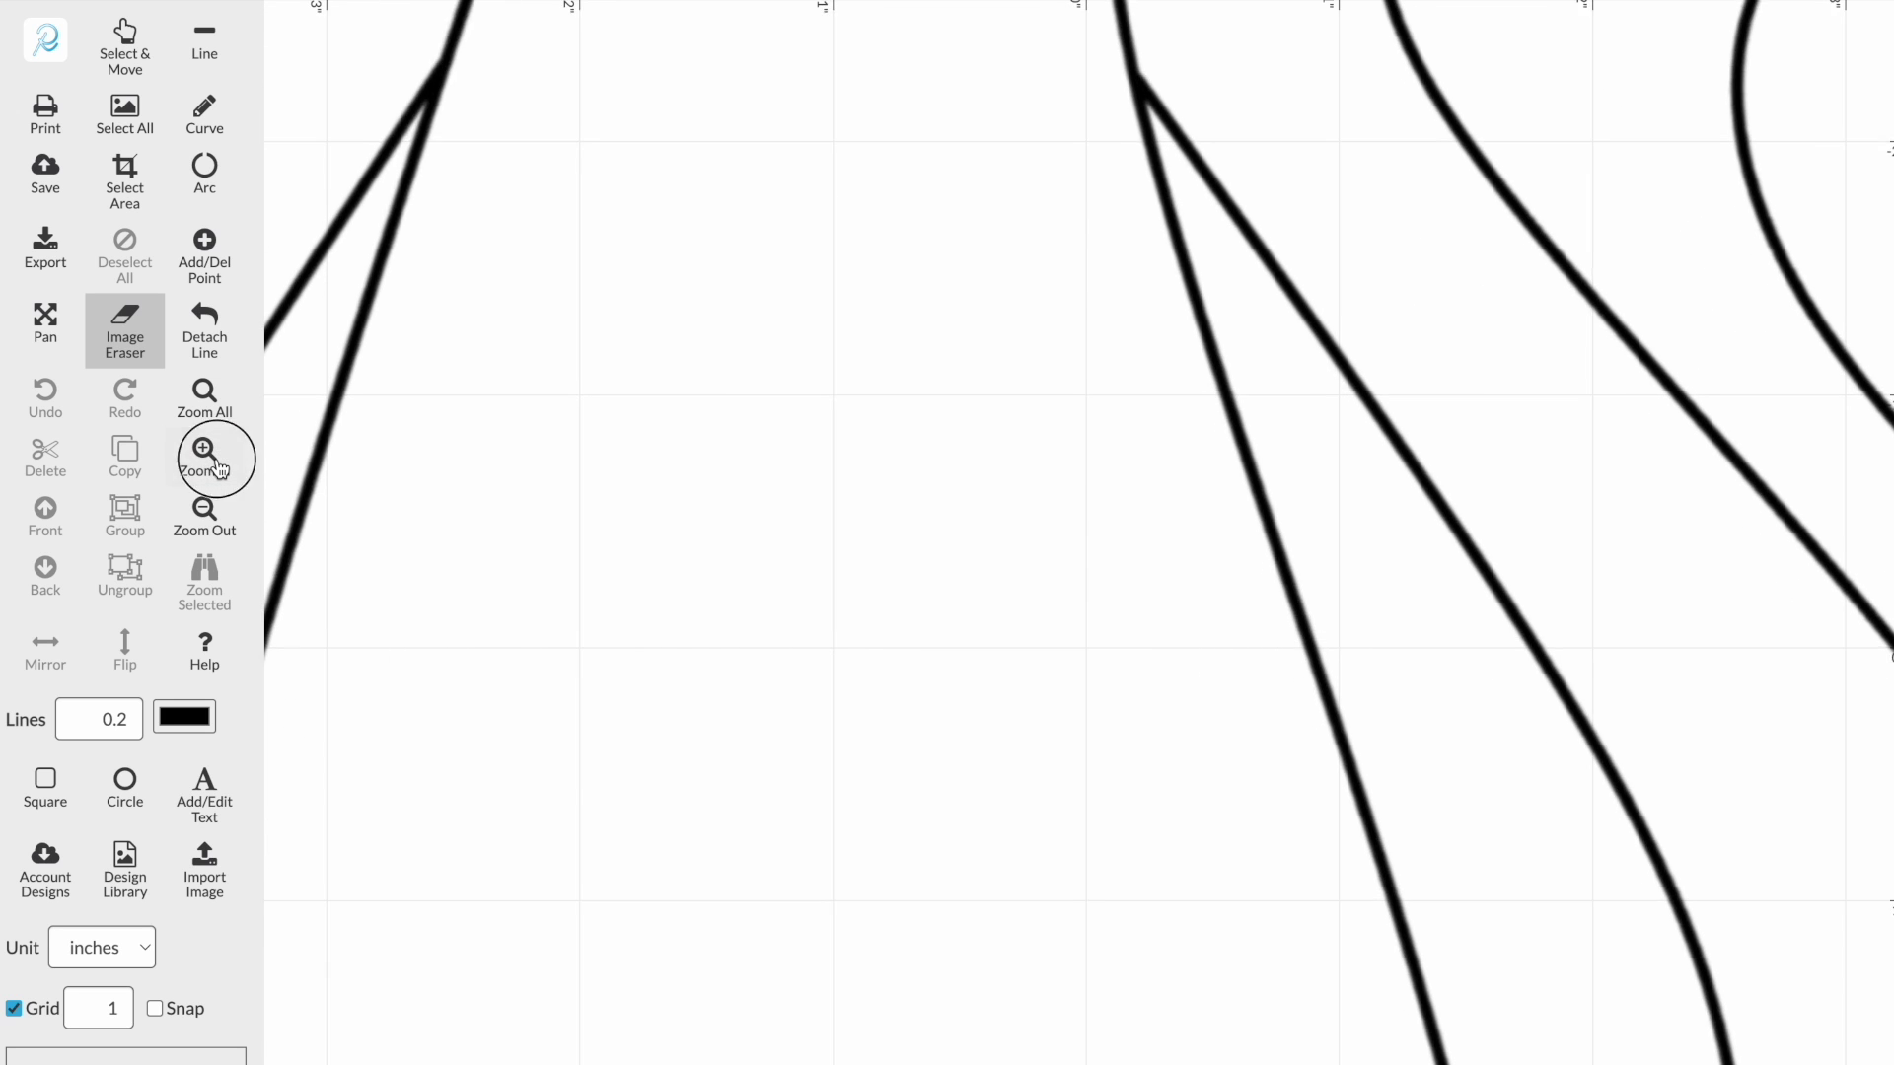
{"action": "left_click", "coordinate": [217, 465]}
{"action": "scroll", "coordinate": [494, 461], "scroll_direction": "up", "scroll_amount": 5}
{"action": "scroll", "coordinate": [494, 463], "scroll_direction": "up", "scroll_amount": 10}
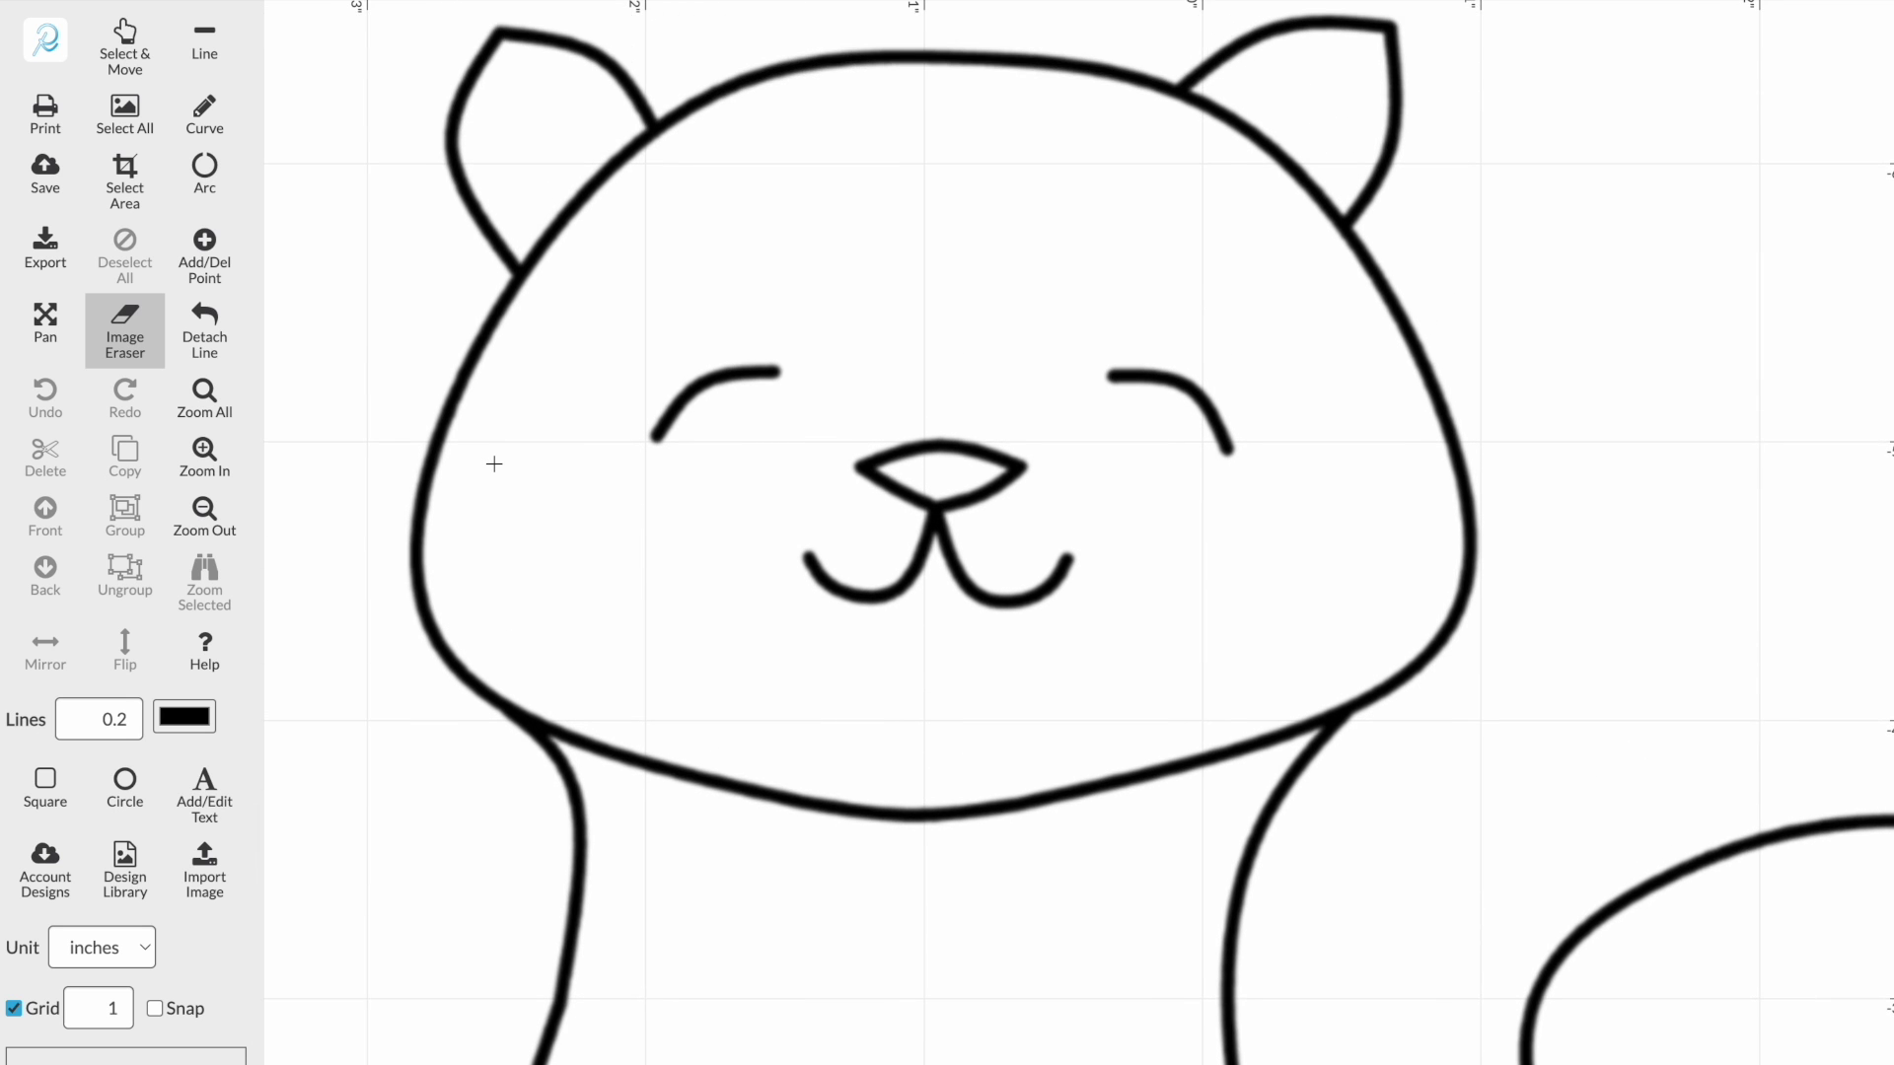
{"action": "scroll", "coordinate": [495, 464], "scroll_direction": "right", "scroll_amount": 2}
{"action": "scroll", "coordinate": [494, 463], "scroll_direction": "up", "scroll_amount": 5}
{"action": "scroll", "coordinate": [494, 463], "scroll_direction": "left", "scroll_amount": 2}
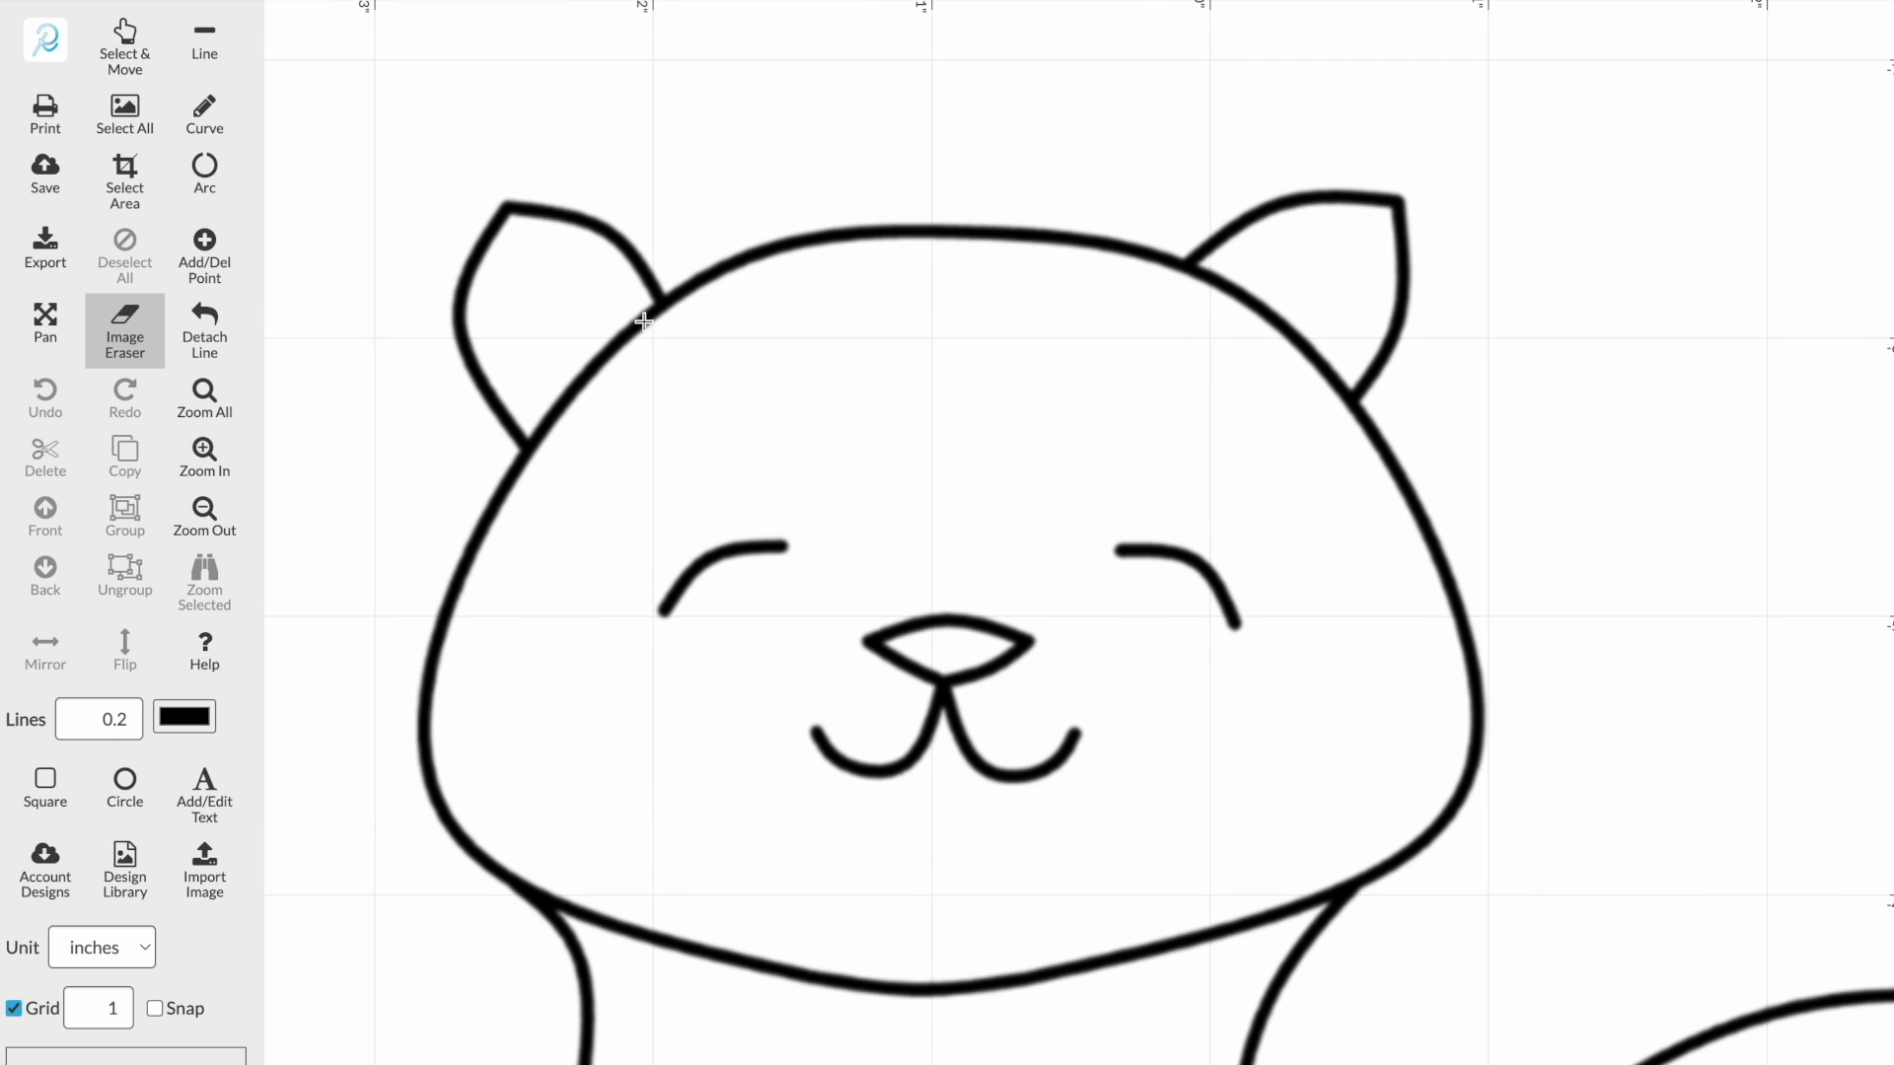
Step: Erase the head line inside the left ear's base so the ear opens into the head
{"action": "mouse_move", "coordinate": [625, 337]}
{"action": "left_mouse_down"}
{"action": "mouse_move", "coordinate": [630, 316]}
{"action": "mouse_move", "coordinate": [552, 417]}
{"action": "left_mouse_up"}
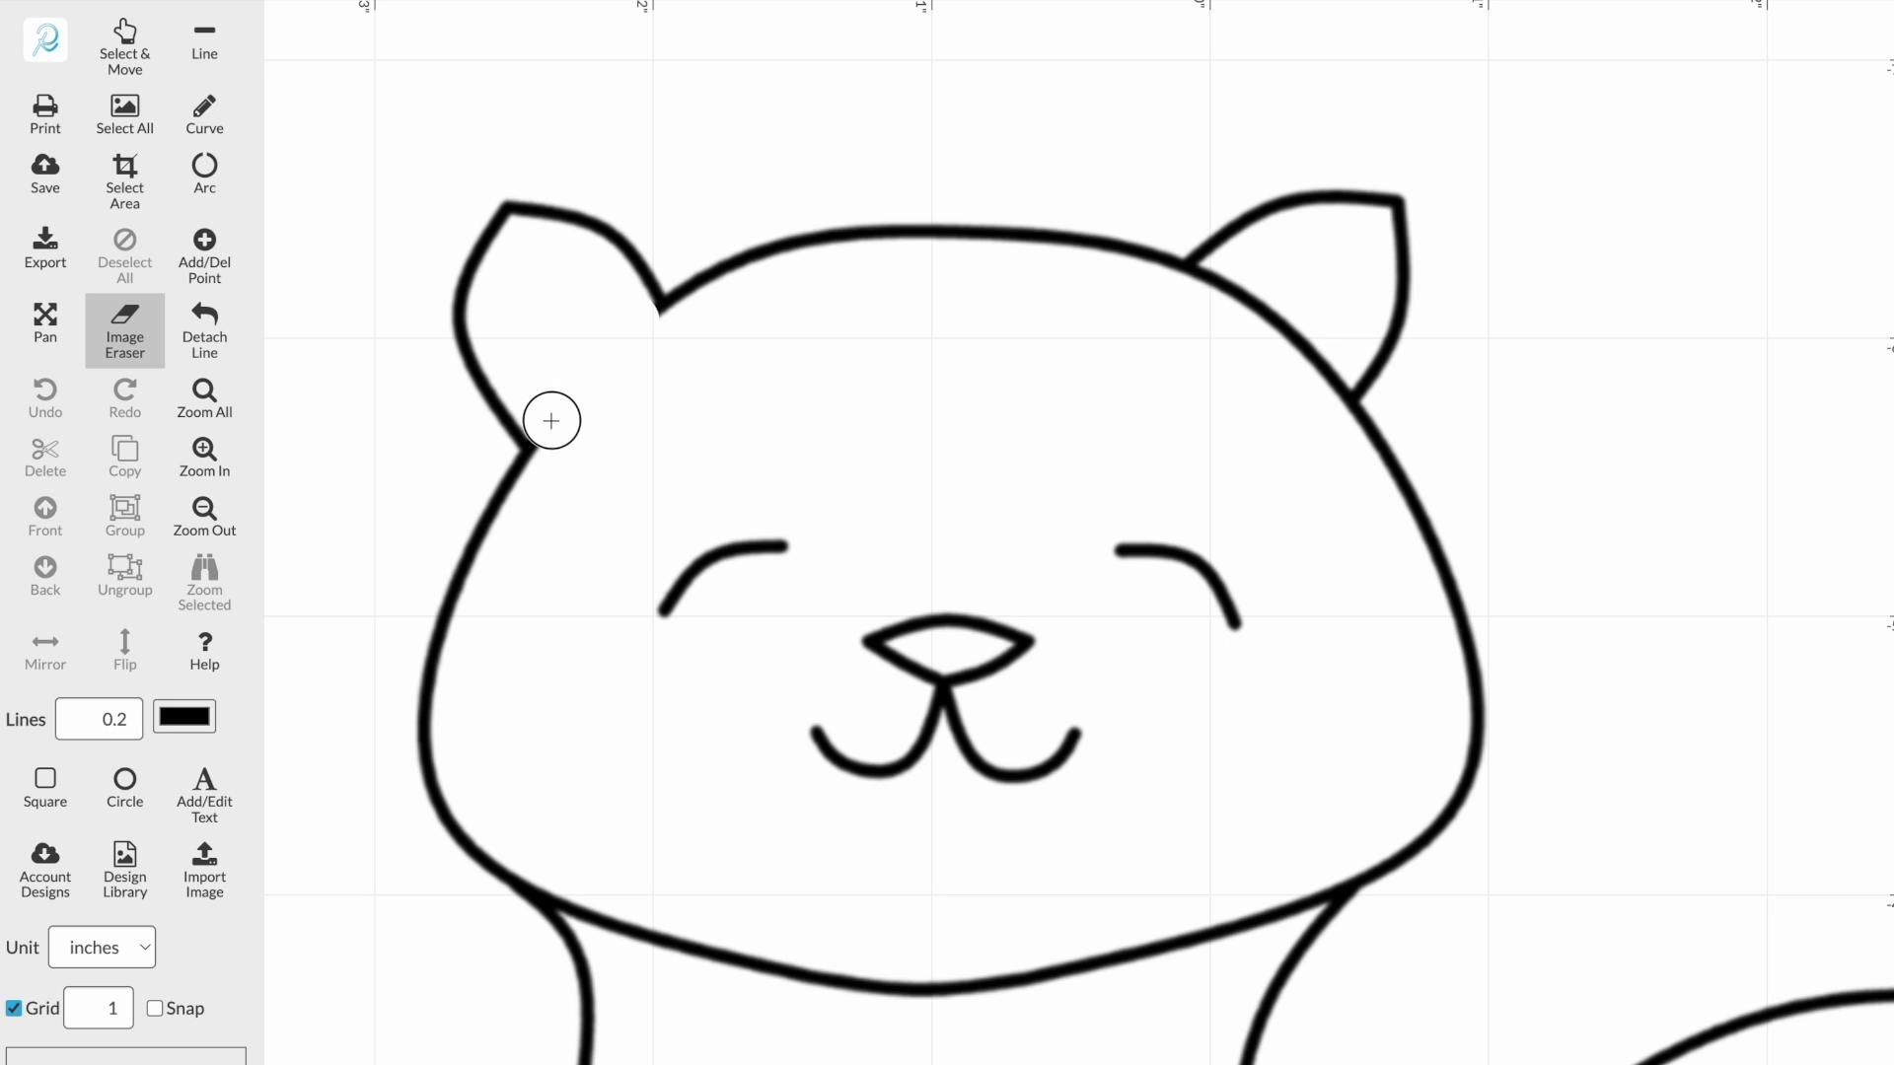
{"action": "left_click_drag", "start_coordinate": [551, 422], "coordinate": [548, 422]}
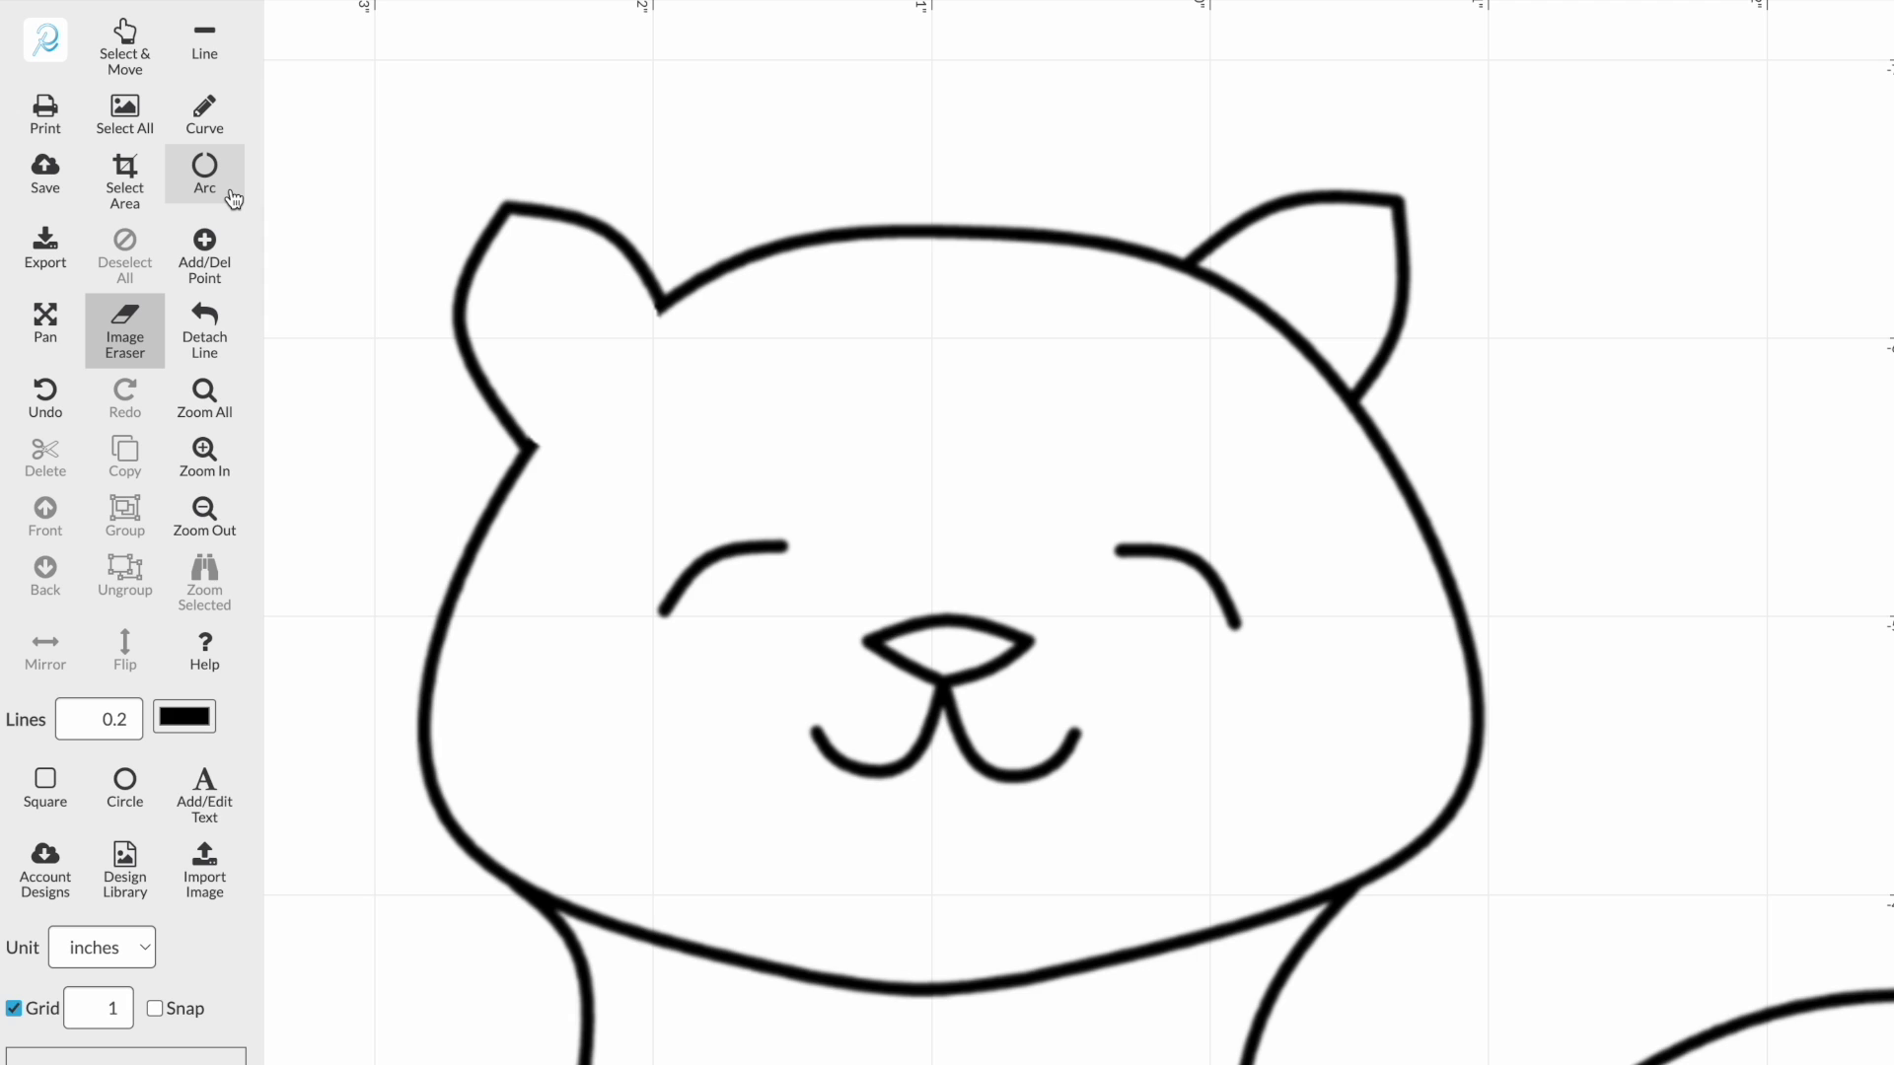
{"action": "left_click", "coordinate": [215, 134]}
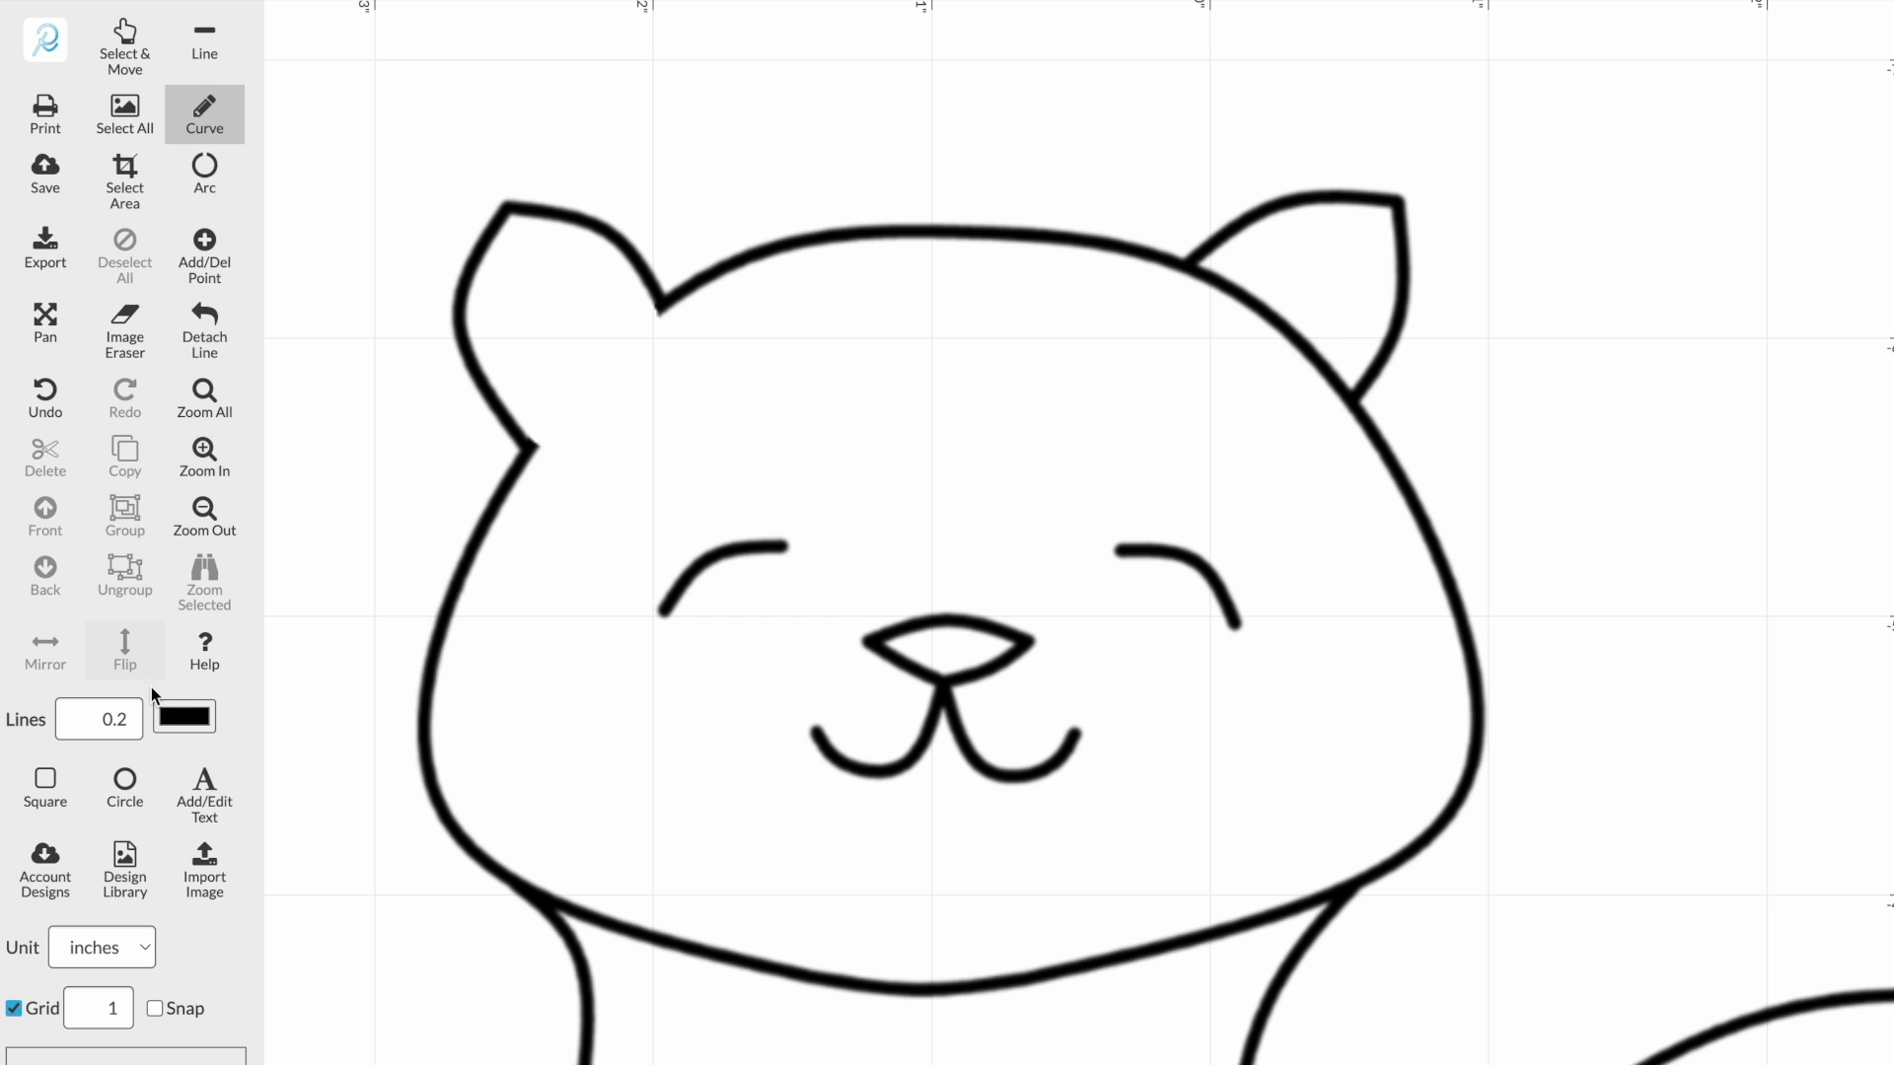
Step: Set the line width to 0.05 and draw curved whiskers out from both sides of the nose
{"action": "left_click_drag", "start_coordinate": [134, 719], "coordinate": [118, 698]}
{"action": "type", "text": "05"}
{"action": "mouse_move", "coordinate": [866, 640]}
{"action": "left_mouse_down"}
{"action": "mouse_move", "coordinate": [781, 656]}
{"action": "mouse_move", "coordinate": [762, 692]}
{"action": "mouse_move", "coordinate": [864, 642]}
{"action": "mouse_move", "coordinate": [799, 682]}
{"action": "mouse_move", "coordinate": [782, 727]}
{"action": "left_mouse_up"}
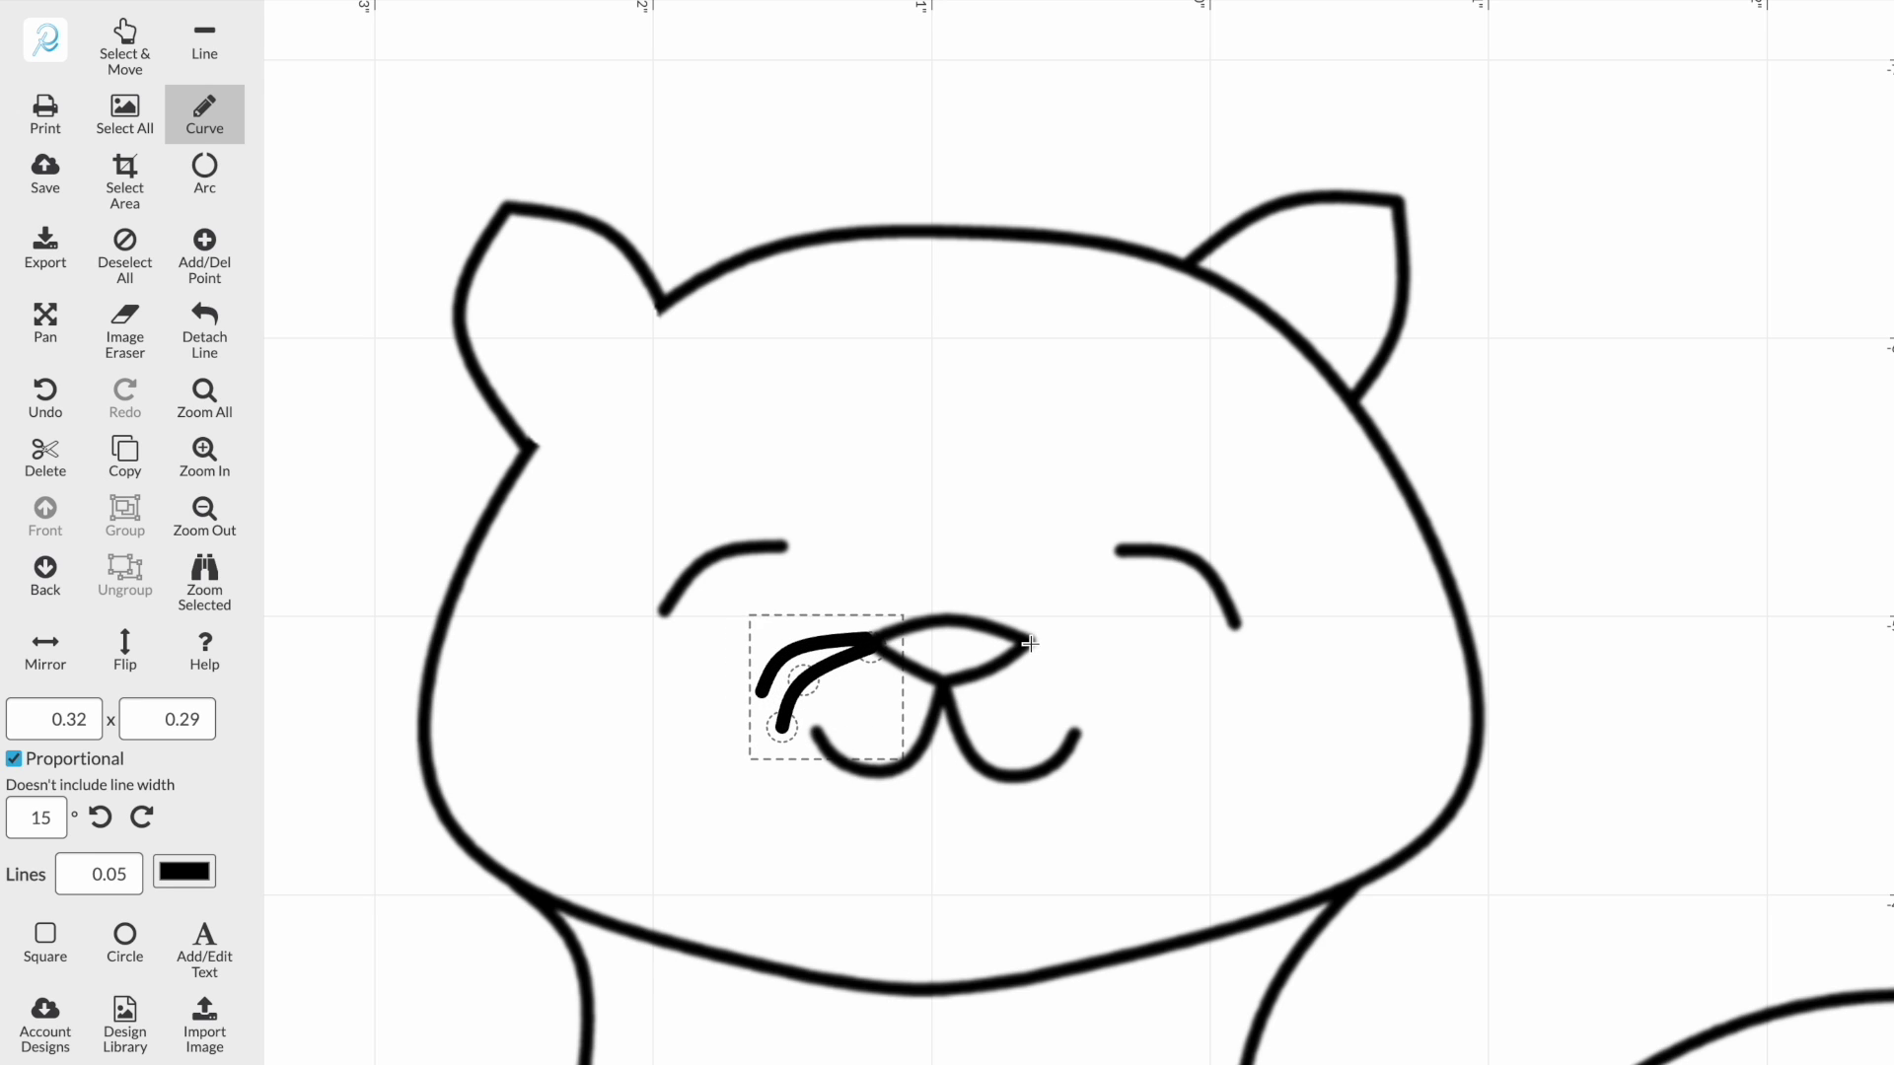
{"action": "mouse_move", "coordinate": [1031, 642]}
{"action": "left_mouse_down"}
{"action": "mouse_move", "coordinate": [1090, 655]}
{"action": "mouse_move", "coordinate": [1131, 709]}
{"action": "left_mouse_up"}
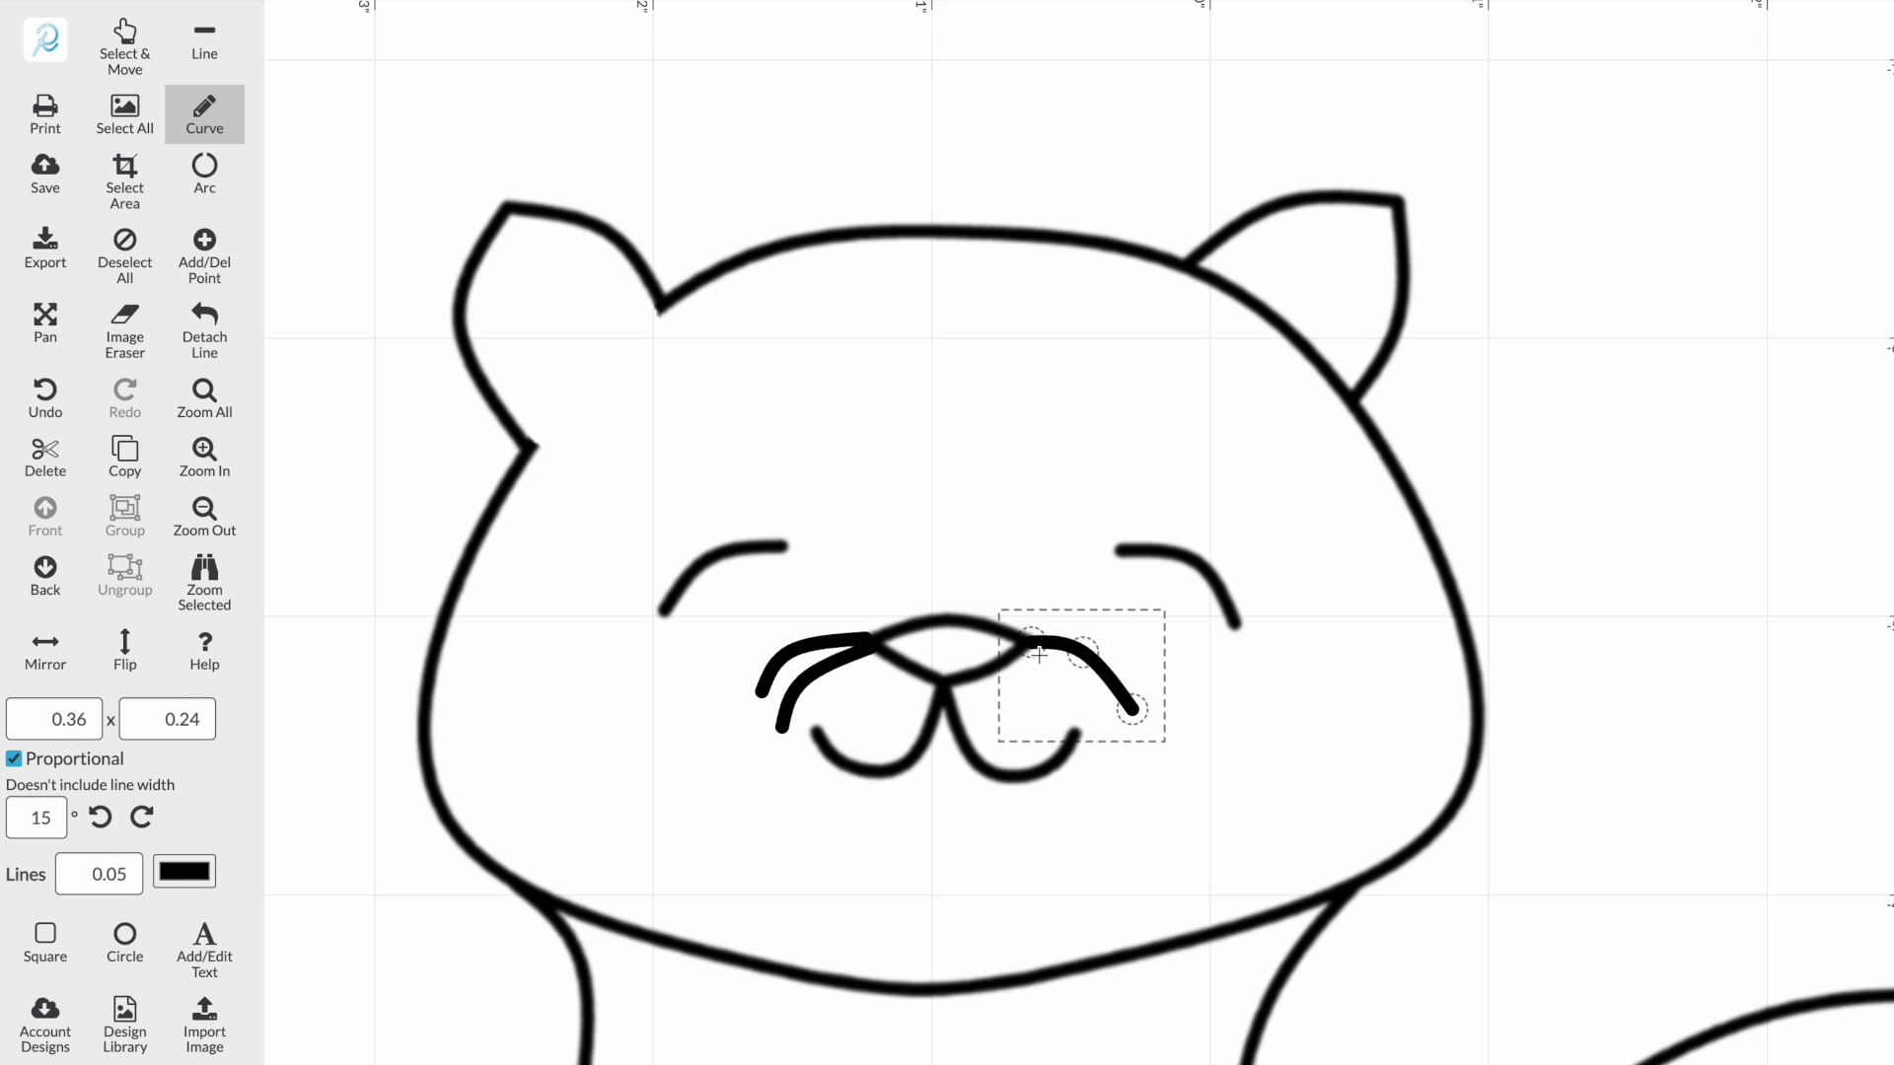
{"action": "mouse_move", "coordinate": [1025, 649]}
{"action": "left_mouse_down"}
{"action": "mouse_move", "coordinate": [1095, 689]}
{"action": "mouse_move", "coordinate": [1120, 747]}
{"action": "left_mouse_up"}
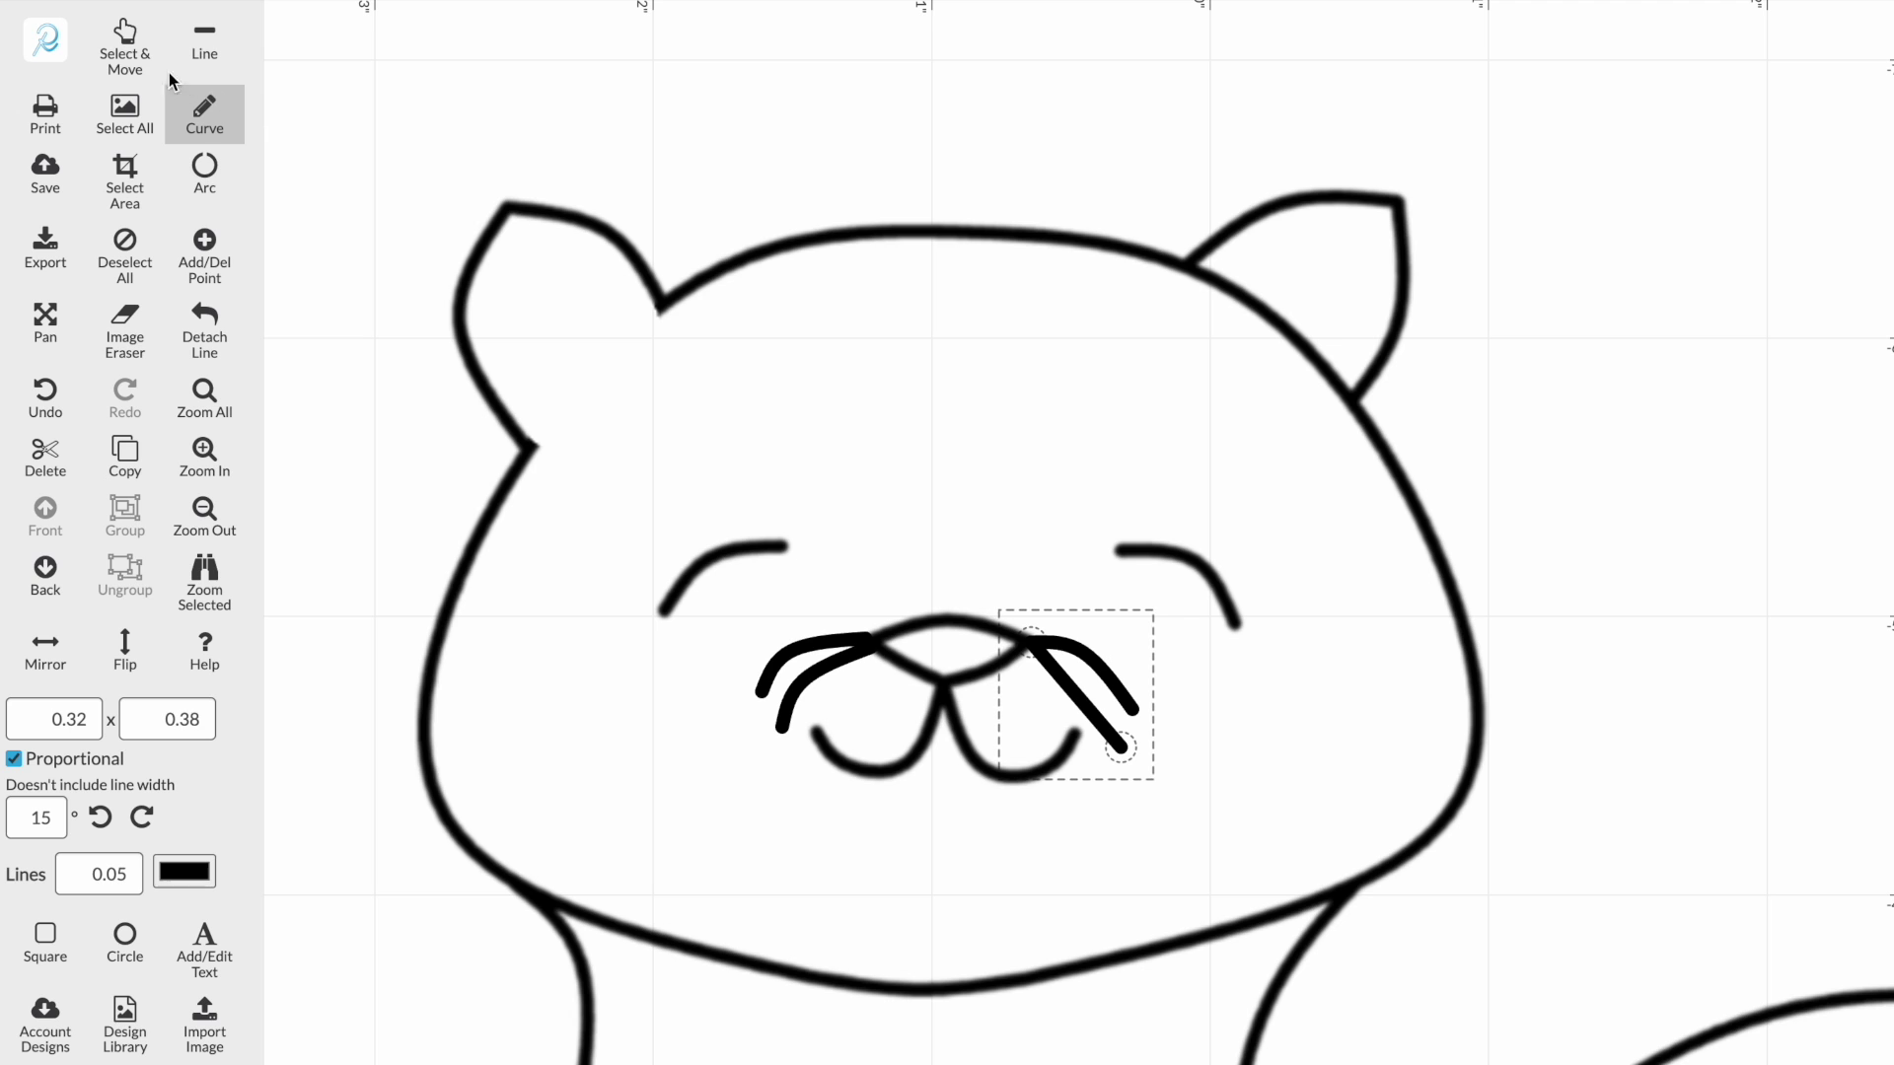
{"action": "scroll", "coordinate": [123, 59], "scroll_direction": "down", "scroll_amount": 1}
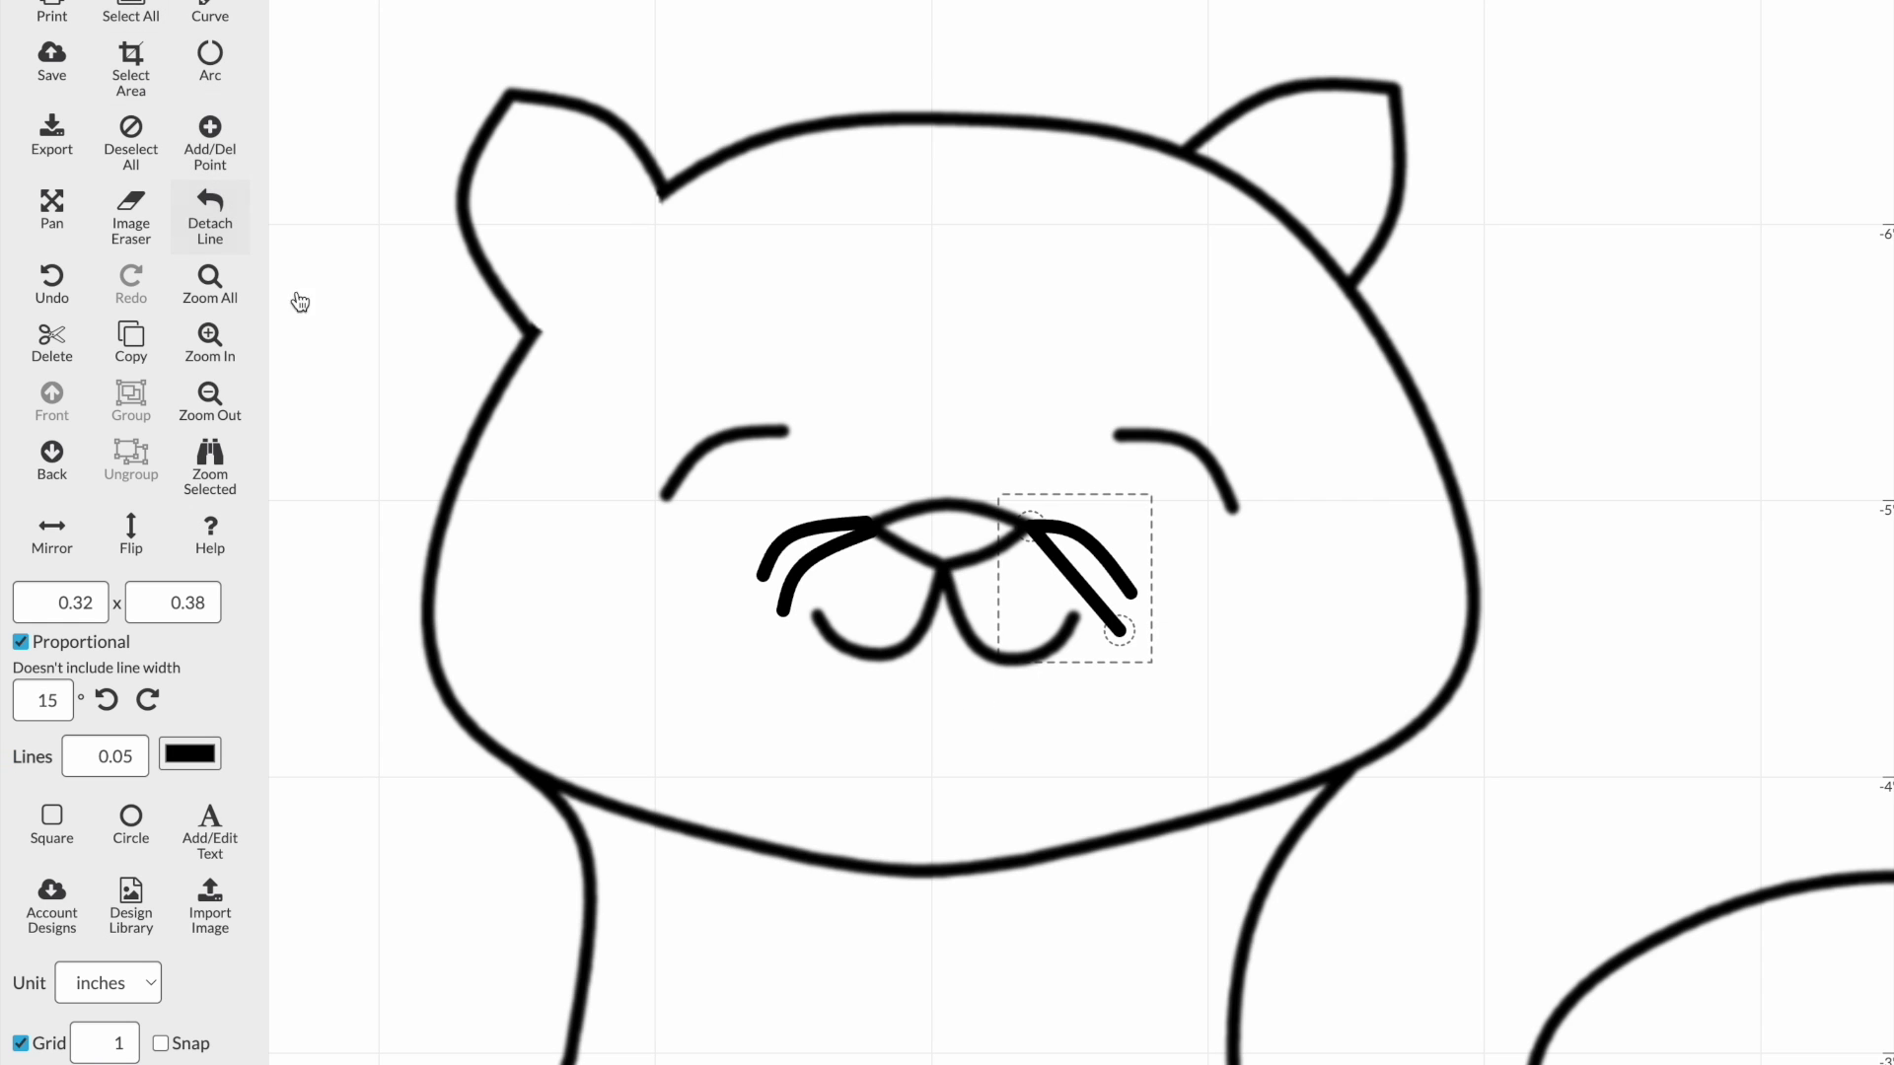
{"action": "left_click", "coordinate": [822, 566]}
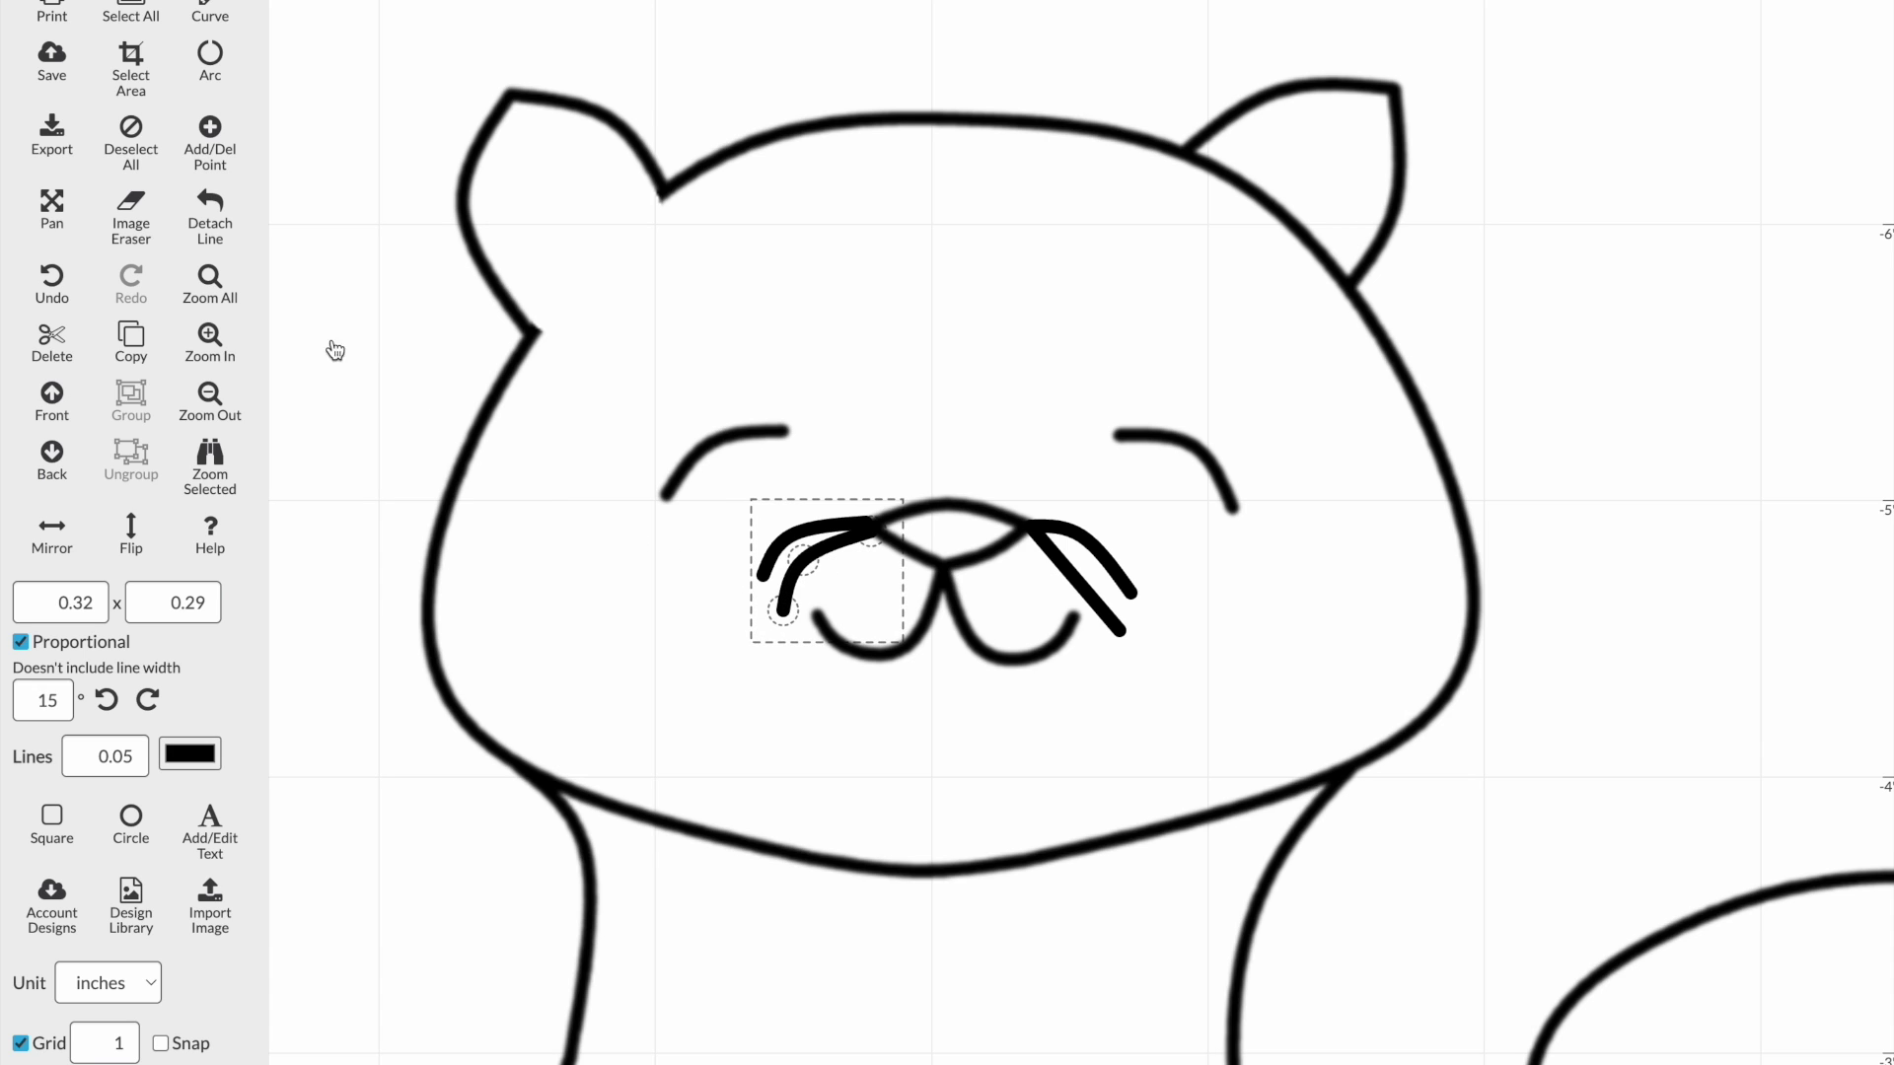
{"action": "left_click", "coordinate": [131, 158]}
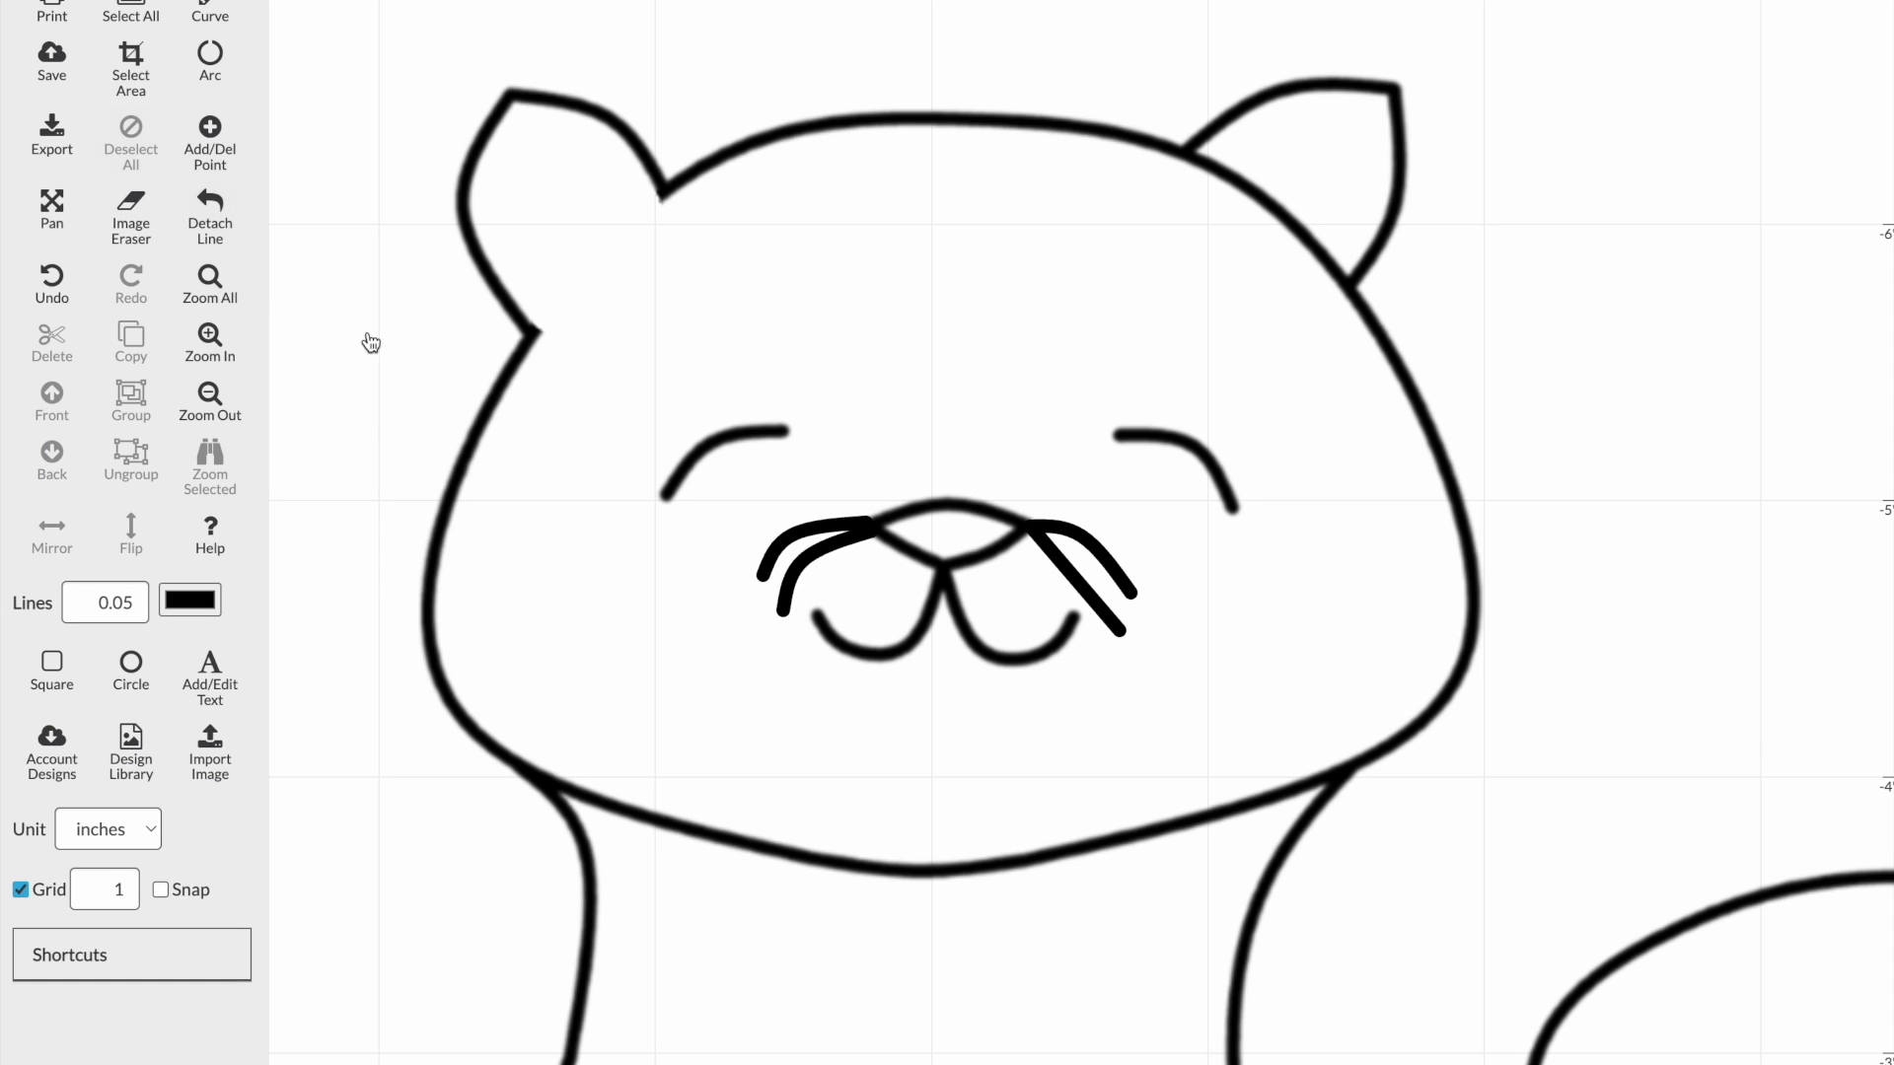
{"action": "left_click", "coordinate": [777, 549]}
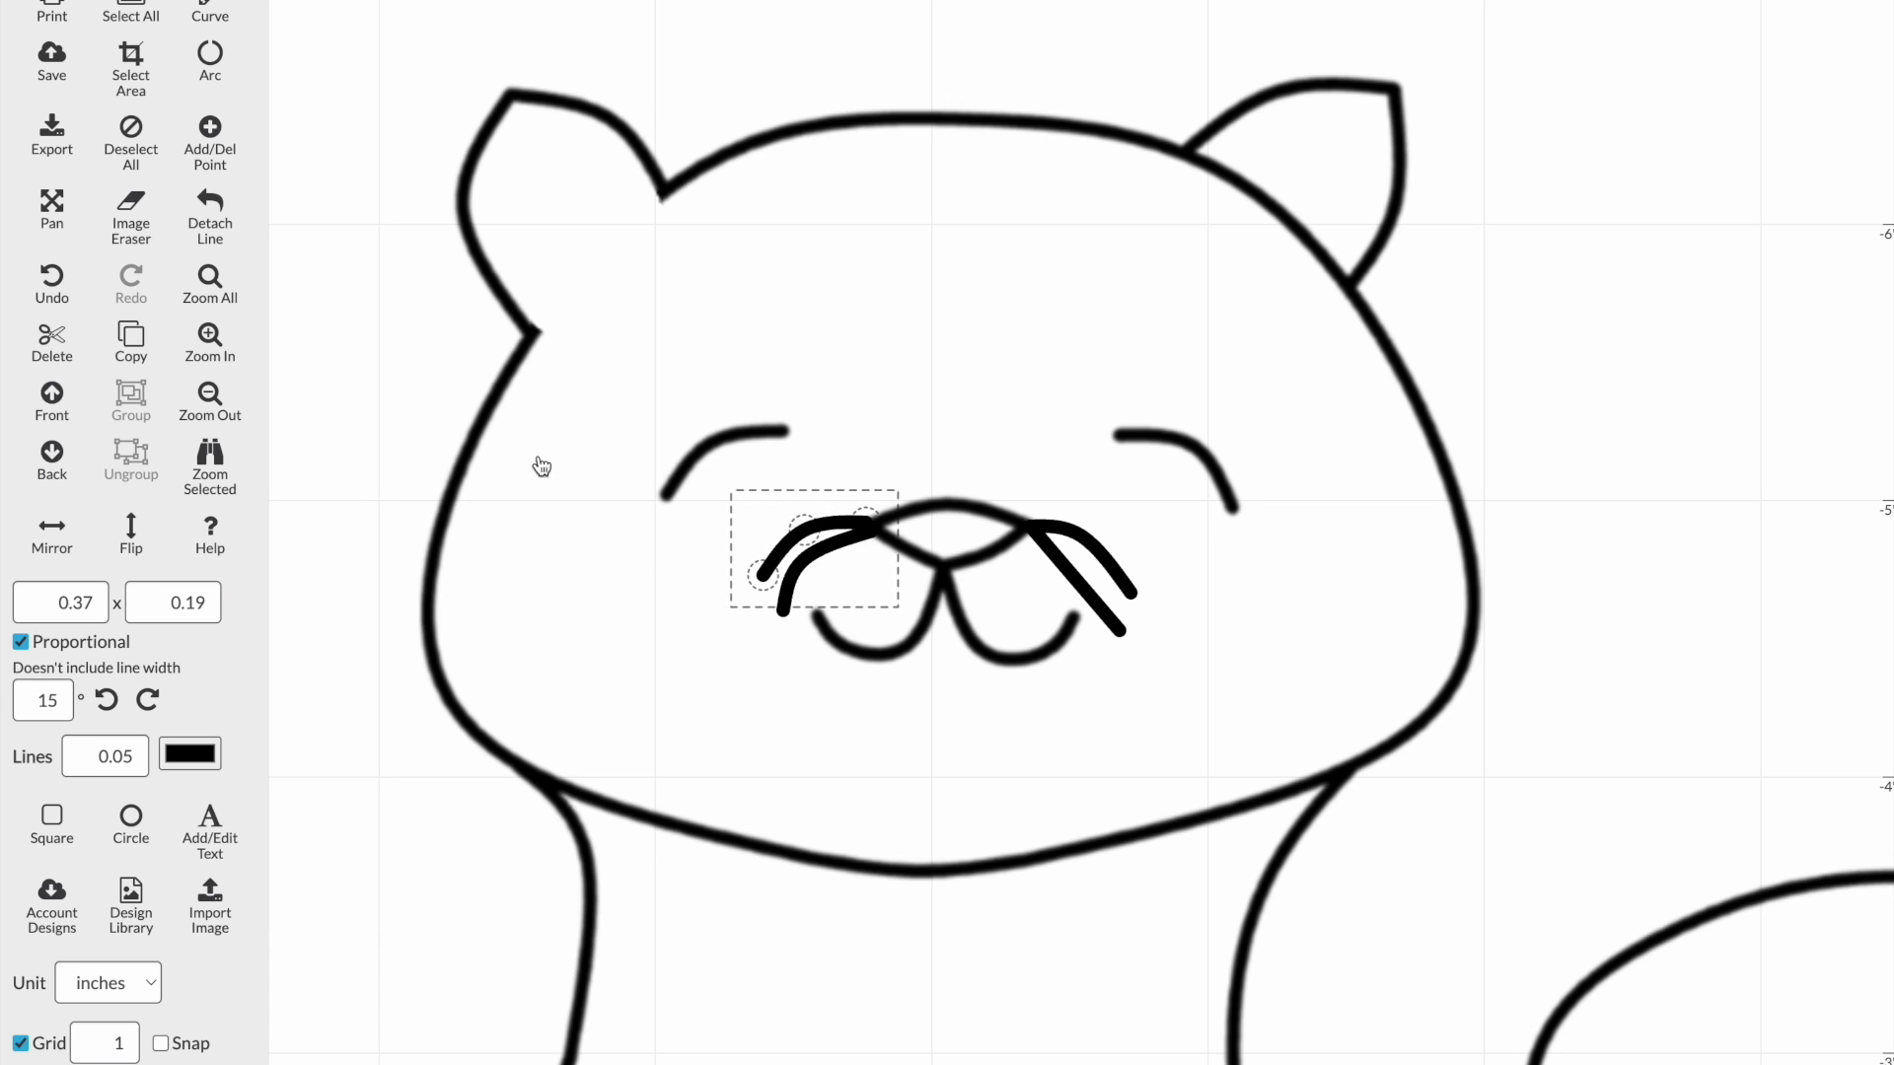
{"action": "left_click", "coordinate": [133, 157]}
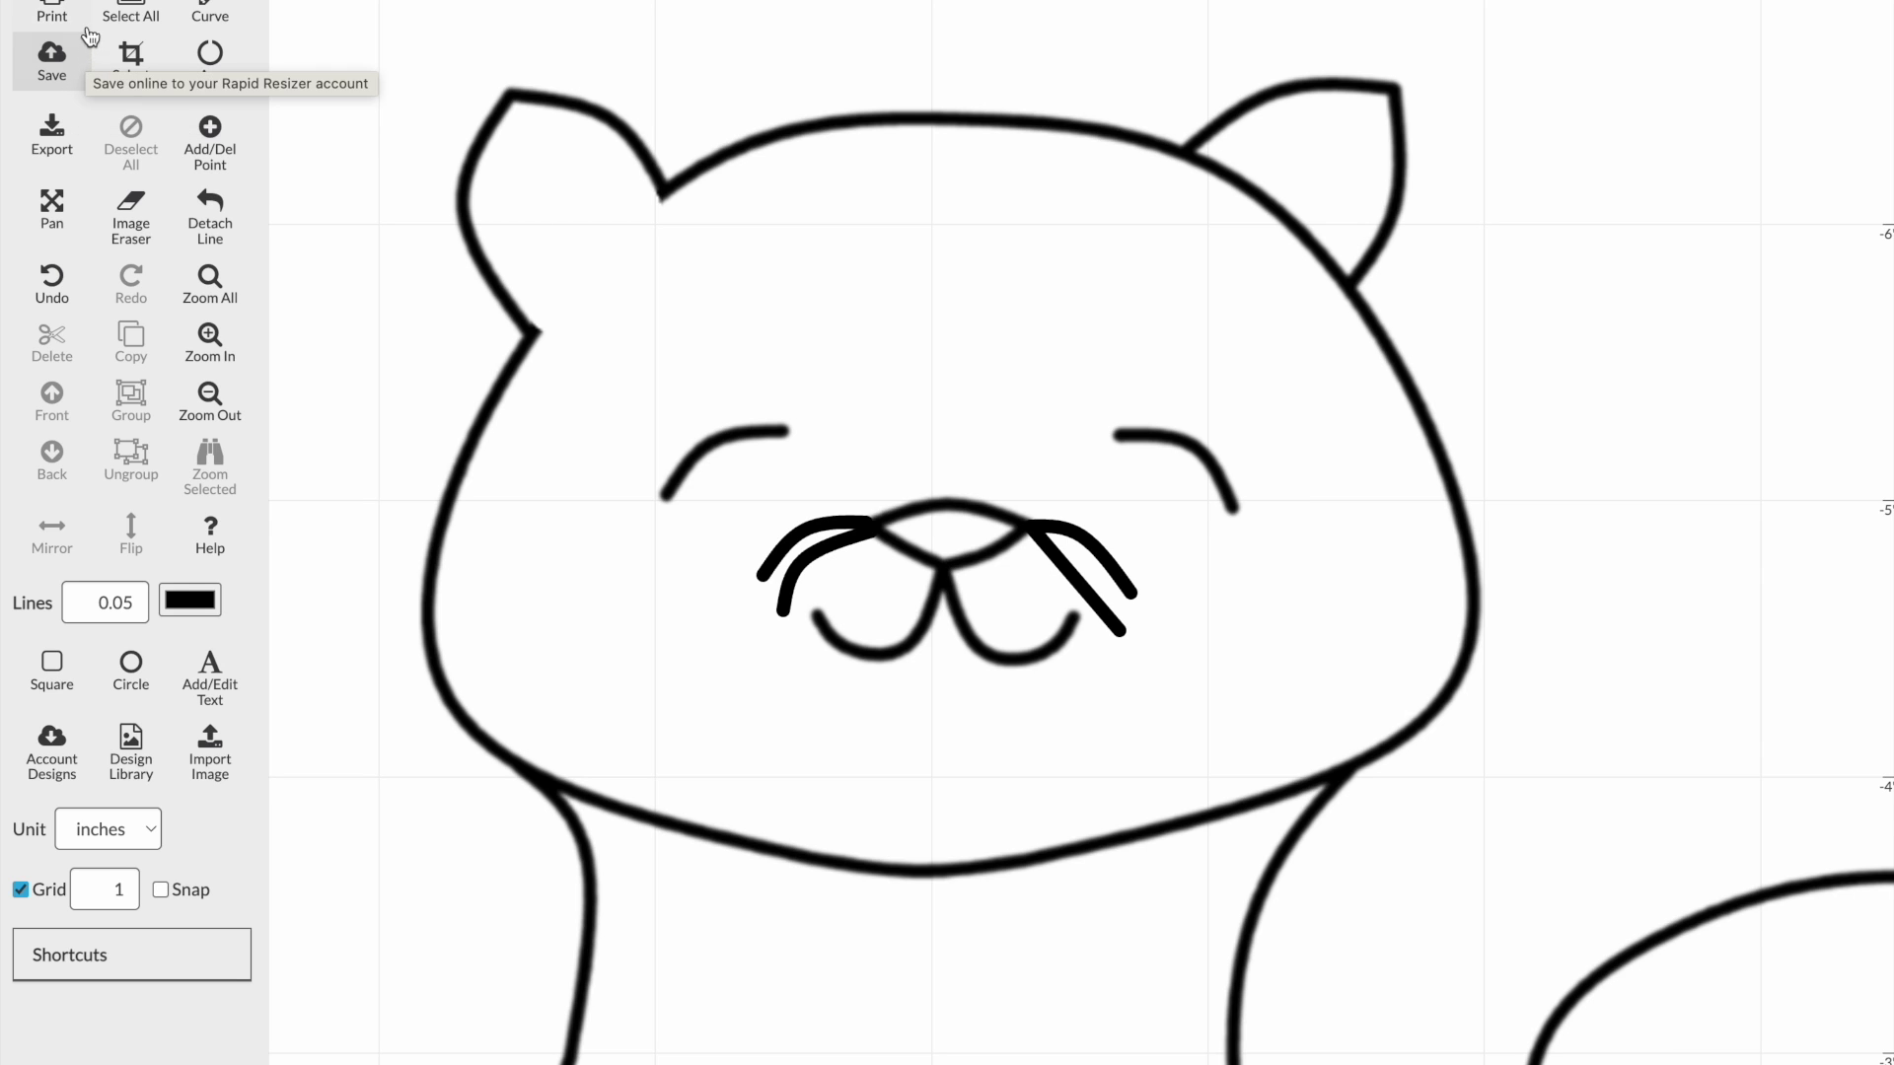
Step: Return to the print page showing the edited 10.08 by 13.24 inch cat on Letter paper
{"action": "left_click", "coordinate": [54, 14]}
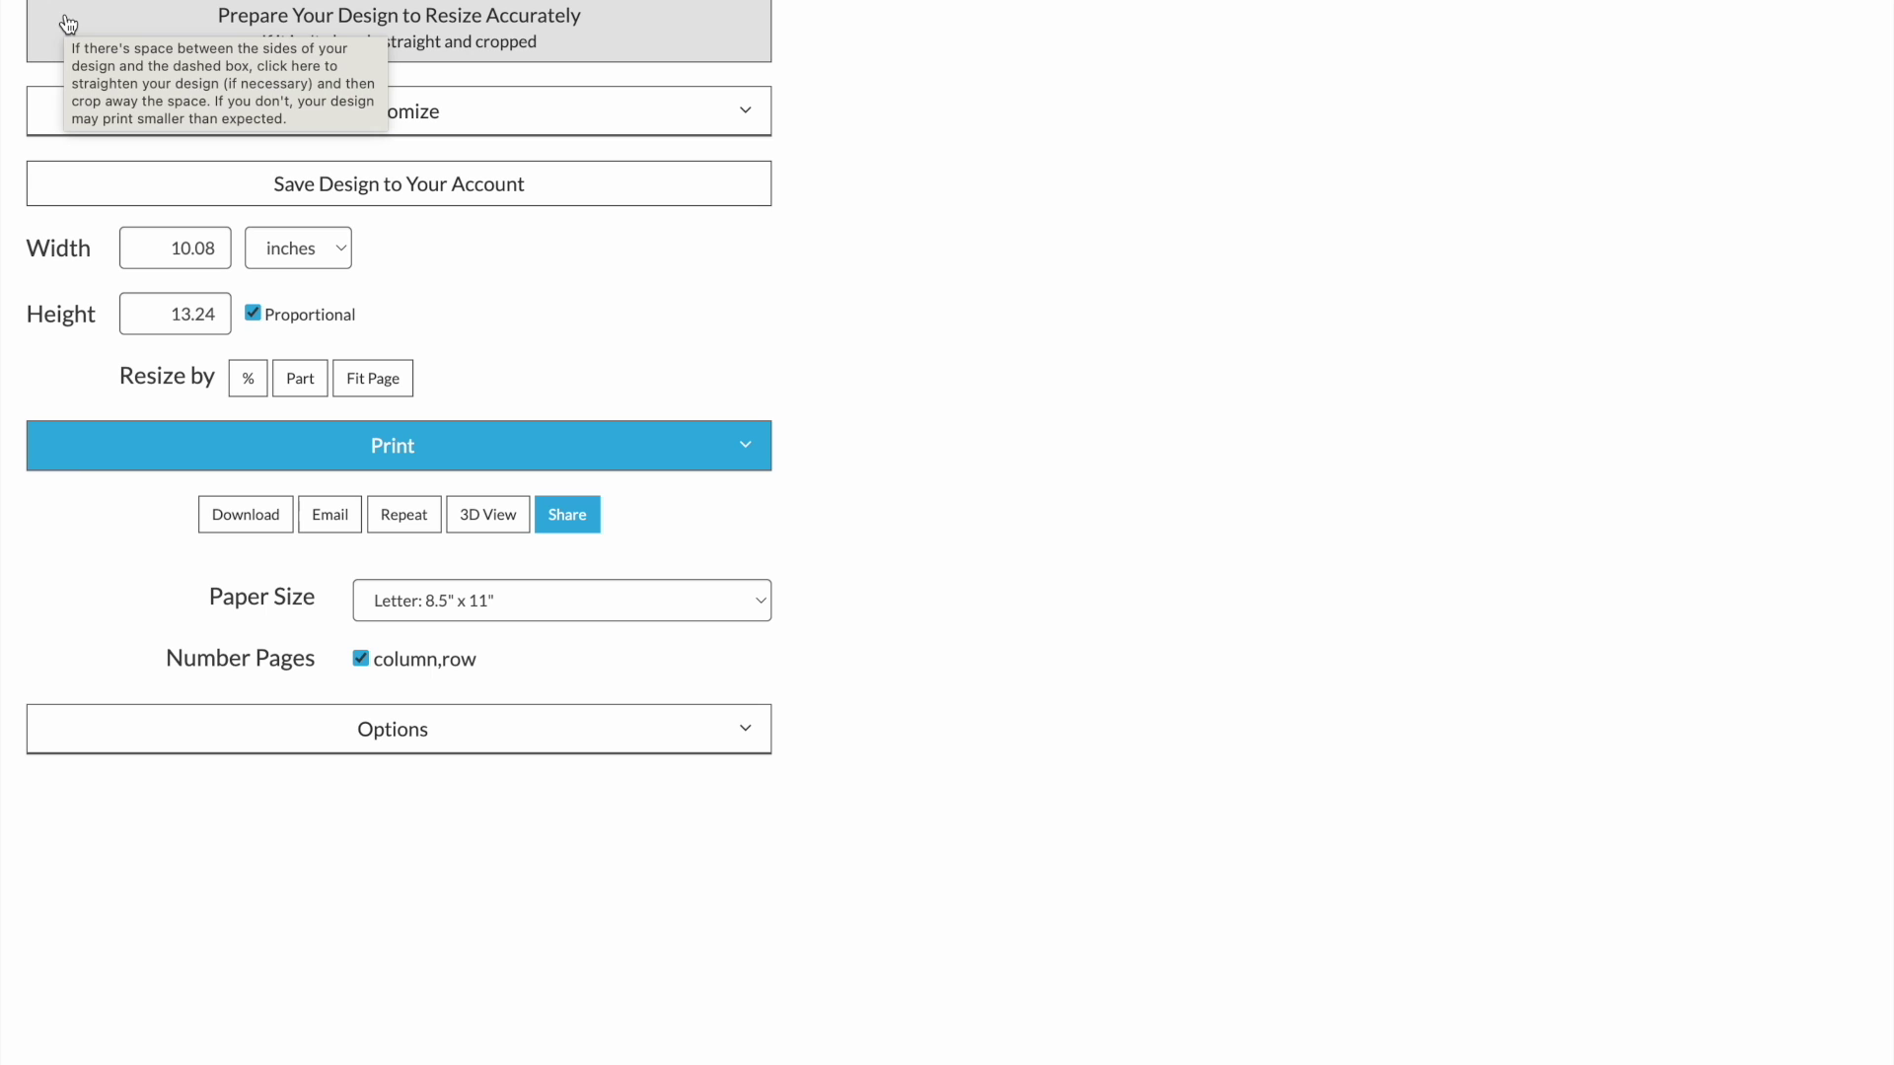